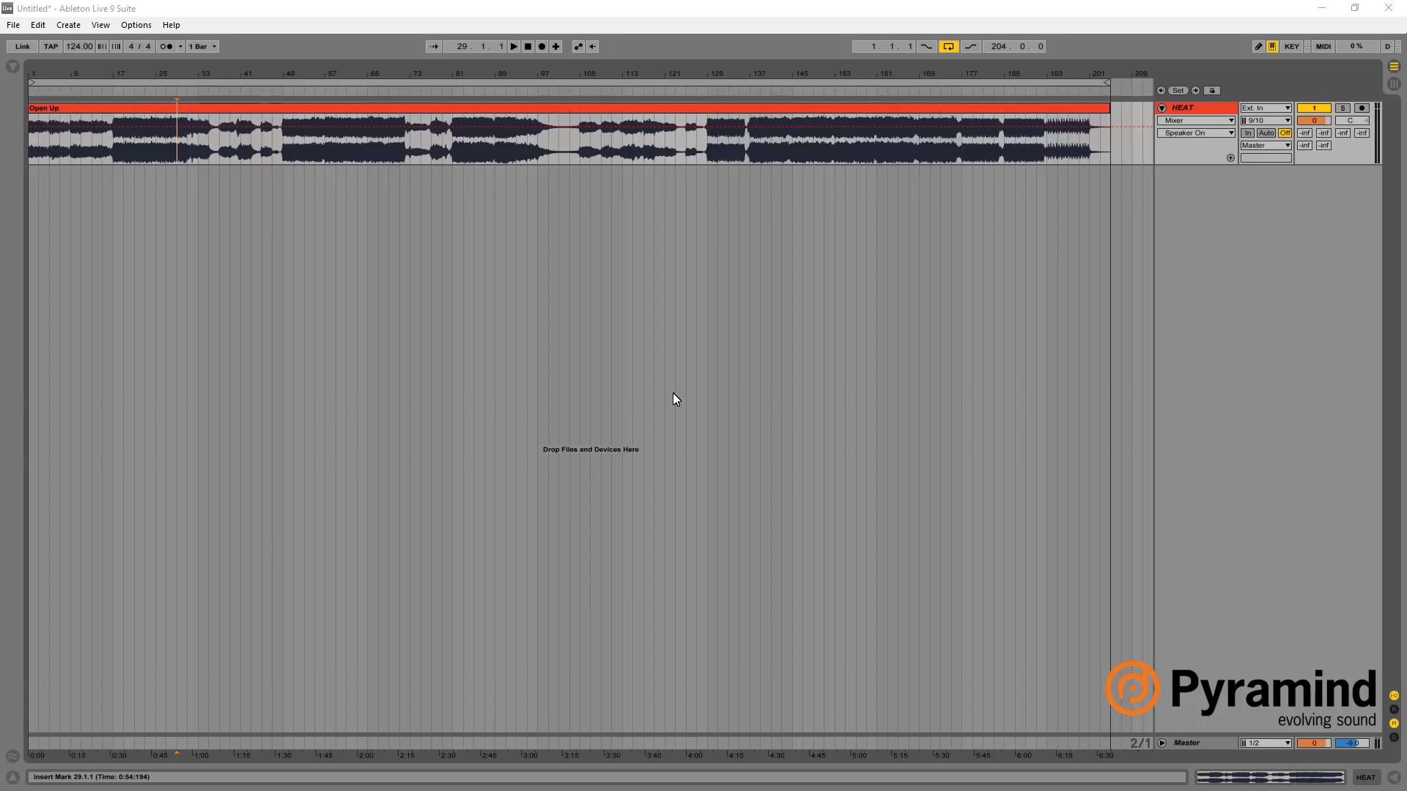
Return the song position to bar 1 and play the track from the top.
{"action": "left_click", "coordinate": [114, 156]}
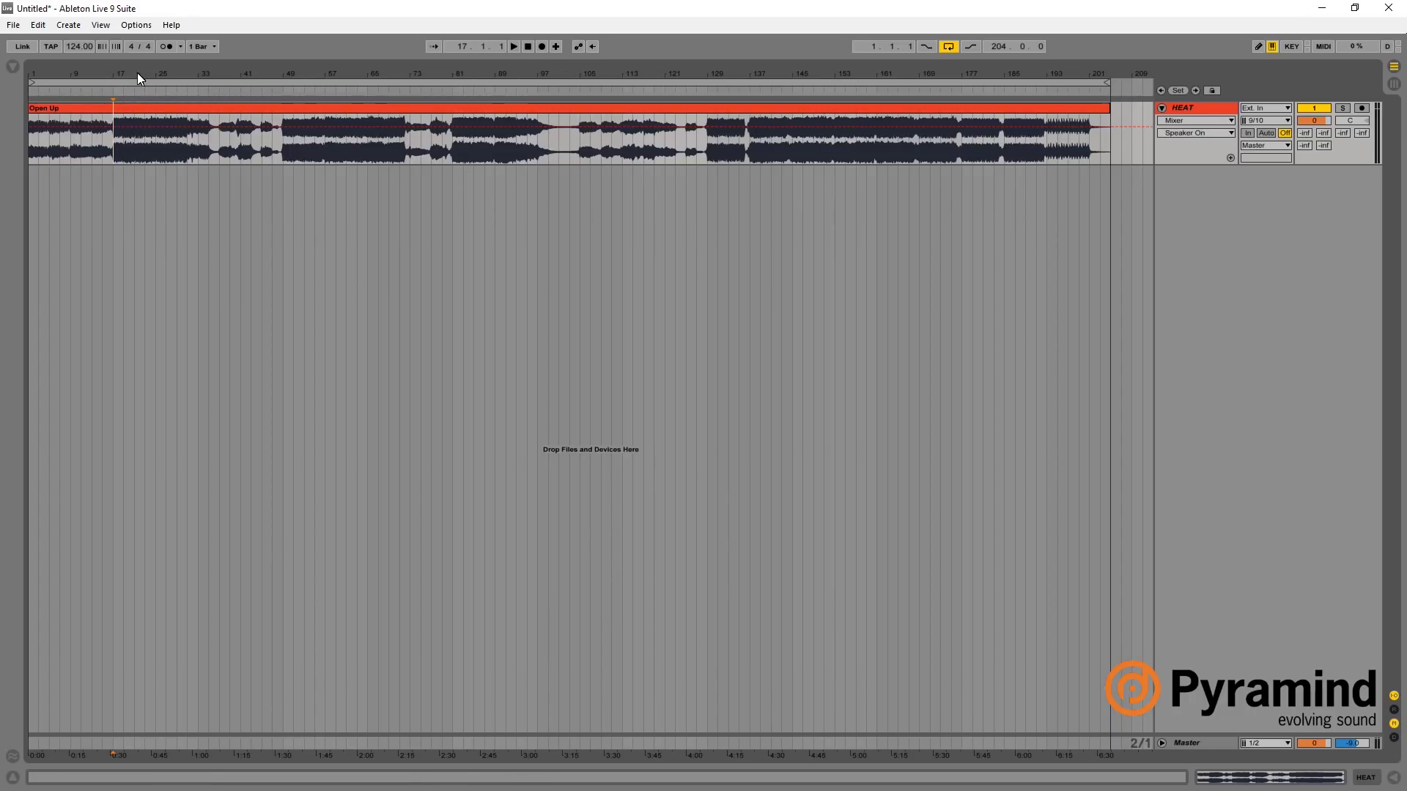
{"action": "left_click_drag", "start_coordinate": [84, 74], "coordinate": [85, 71]}
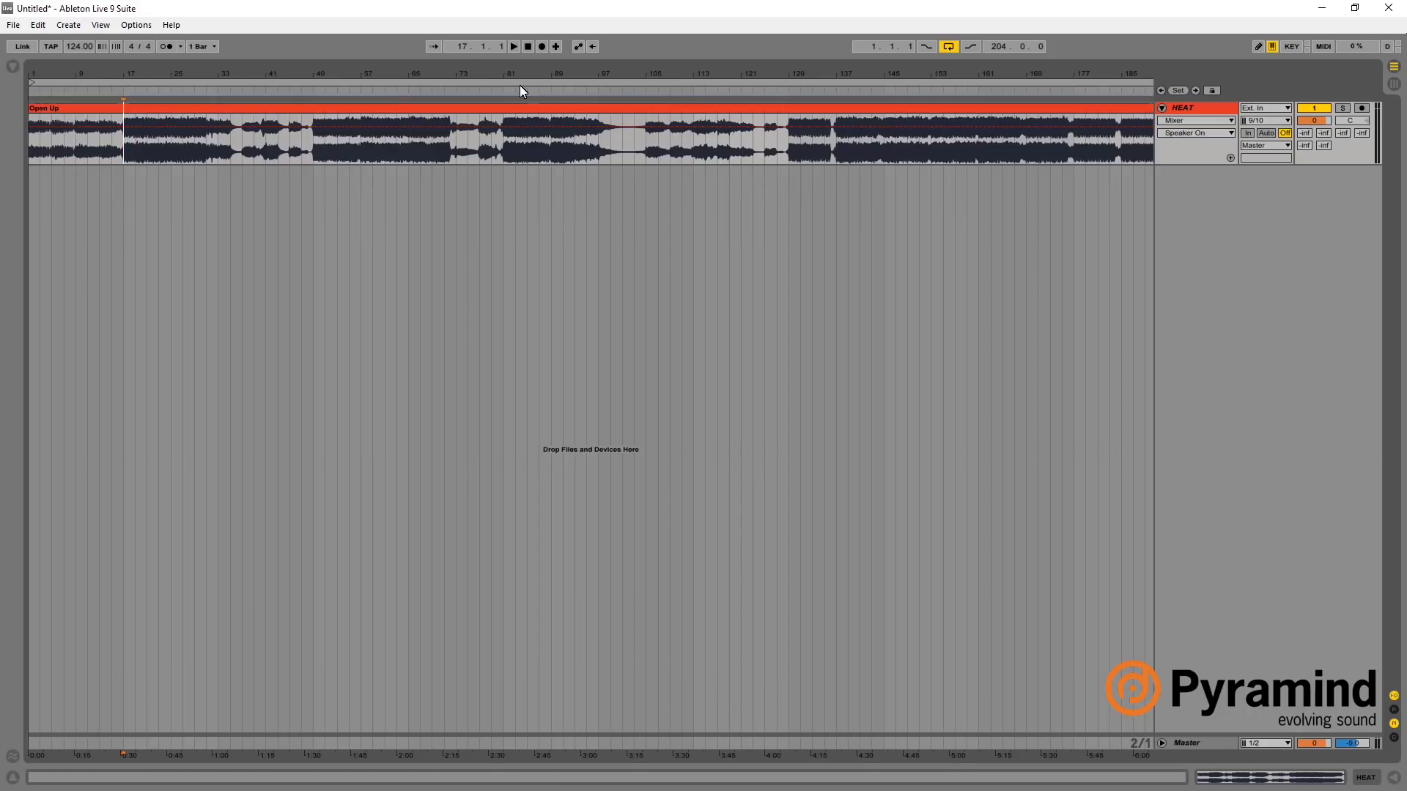
{"action": "left_click_drag", "start_coordinate": [504, 75], "coordinate": [507, 79]}
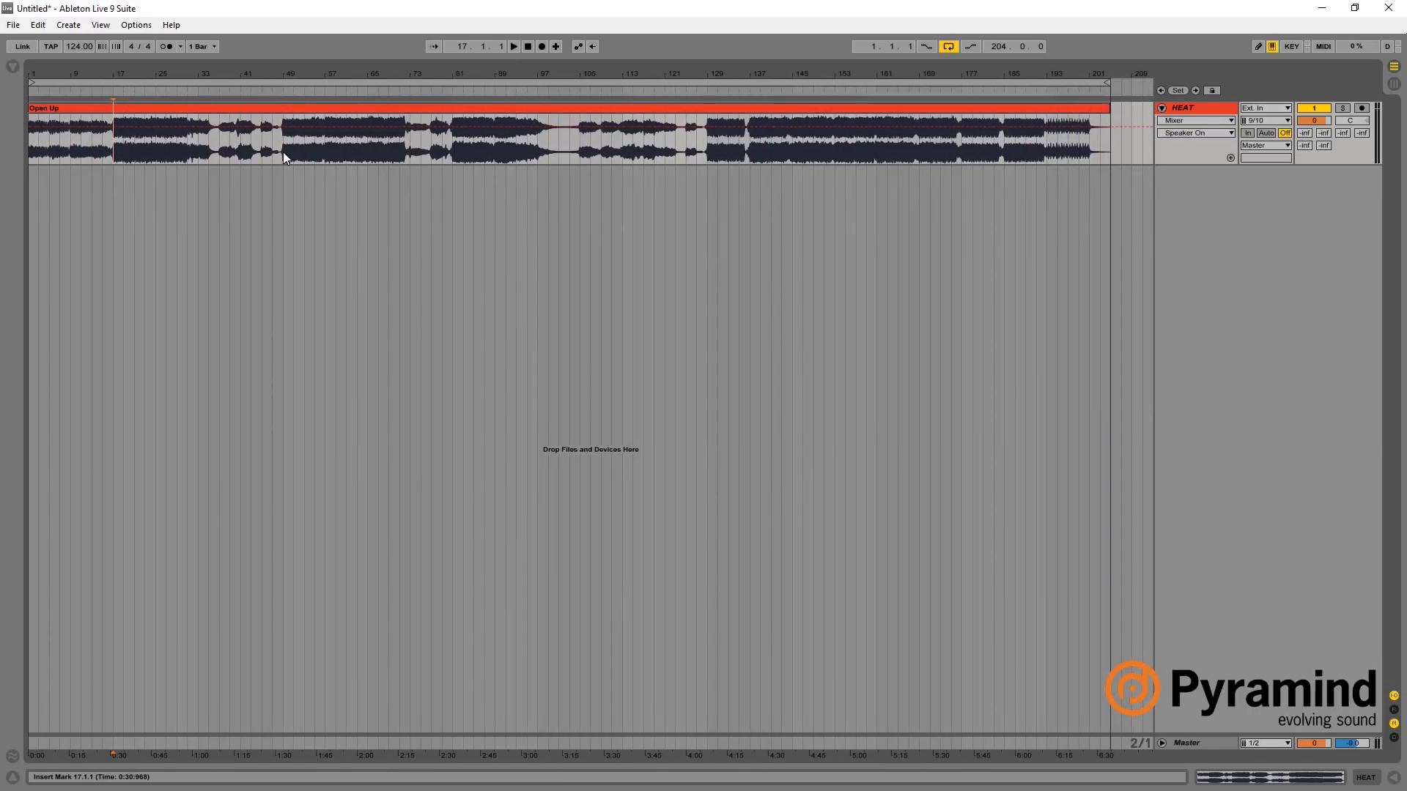
{"action": "left_click", "coordinate": [529, 46]}
{"action": "left_click", "coordinate": [515, 48]}
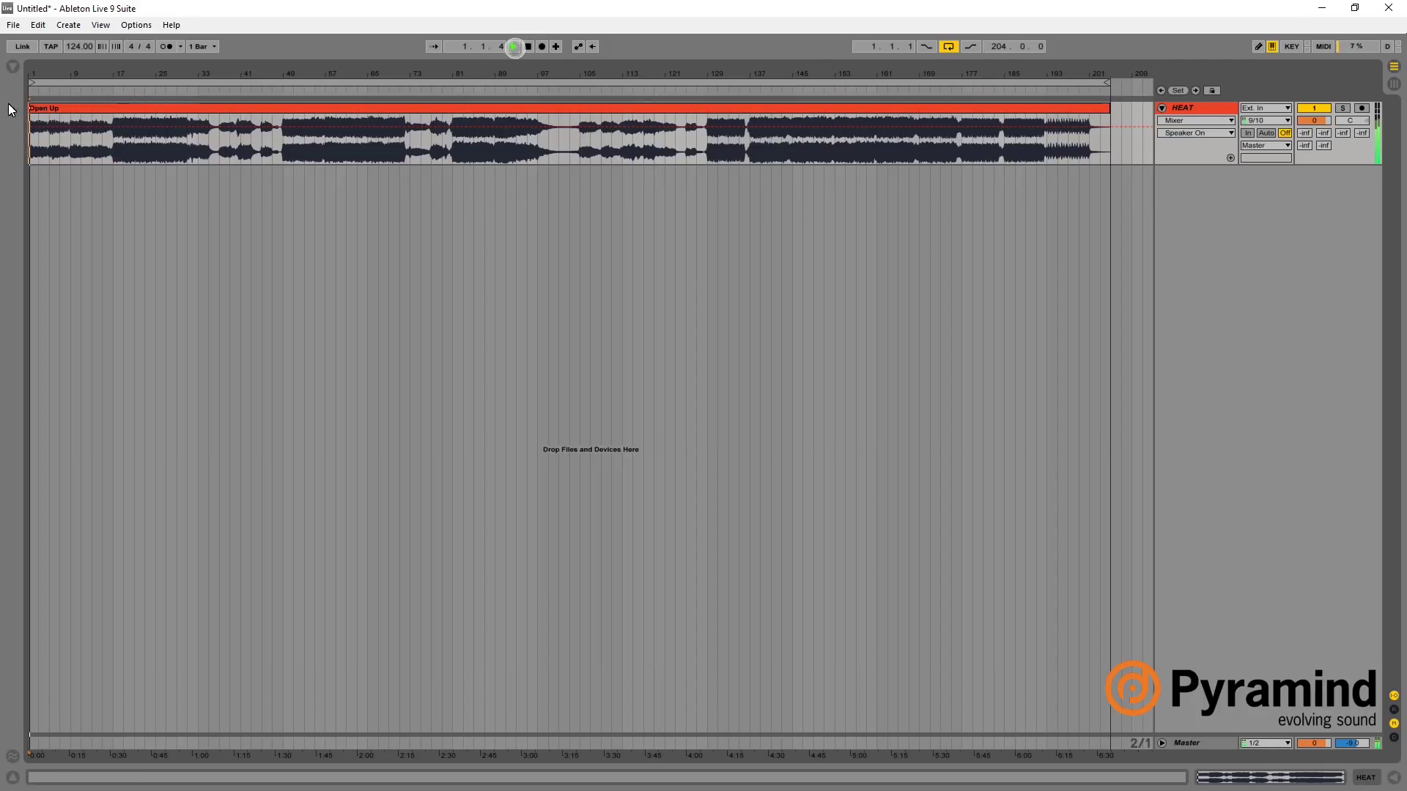
Add a locator at bar 1 named 'Intro HP Kick'.
{"action": "key", "text": "space"}
{"action": "type", "text": "Intro"}
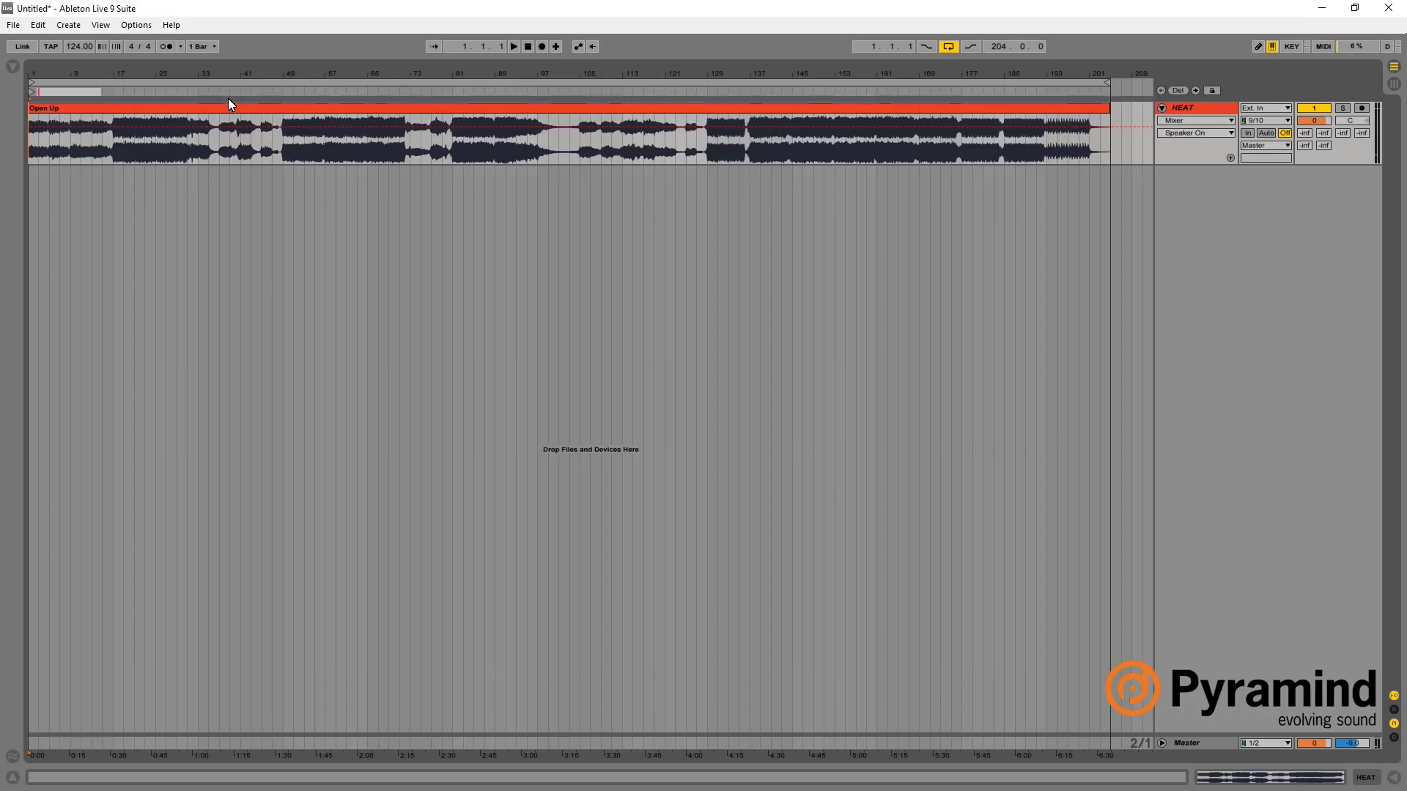
{"action": "type", "text": " H"}
{"action": "type", "text": "(P"}
{"action": "type", "text": " Kick"}
{"action": "key", "text": "Return"}
{"action": "left_click", "coordinate": [101, 94]}
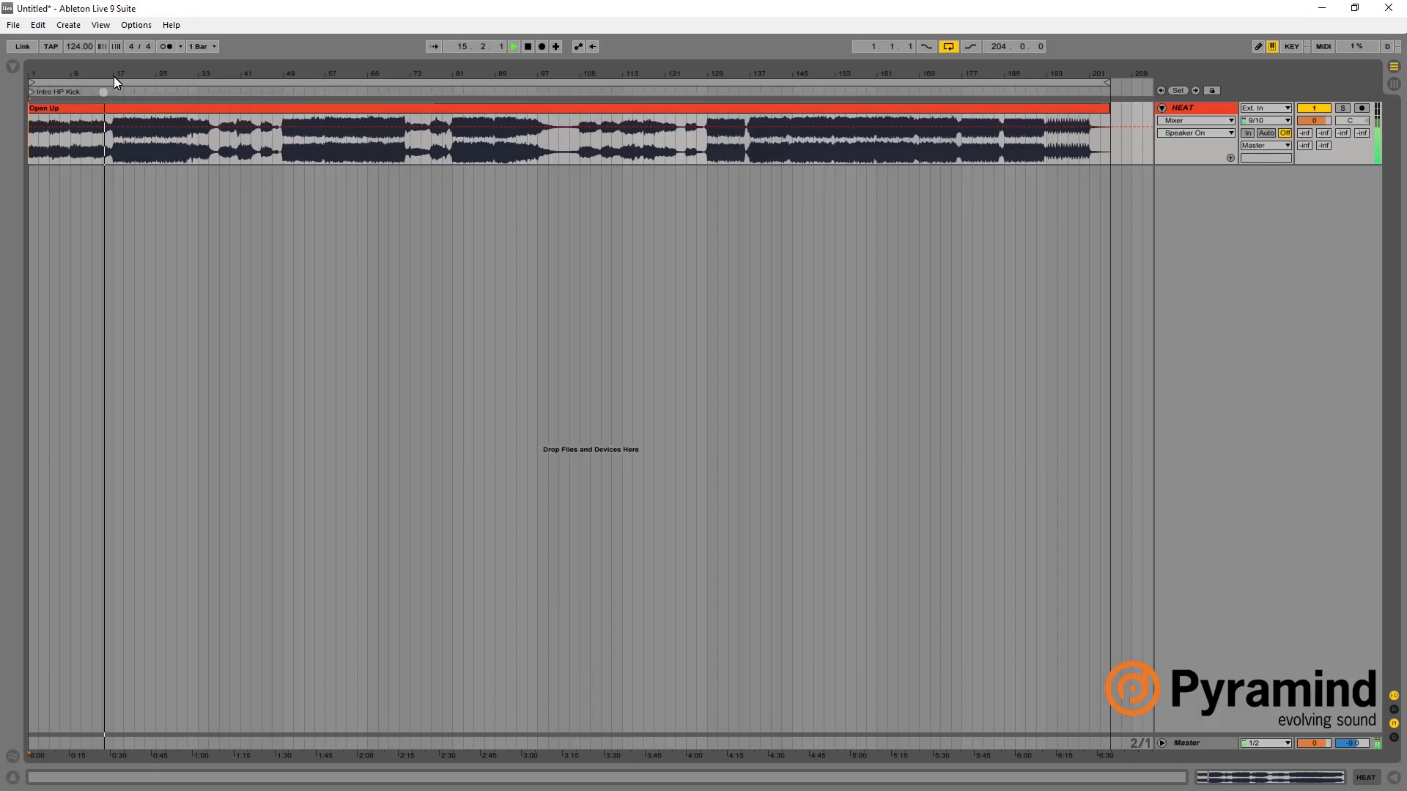
Add a locator at bar 17 named 'Intro P2 Full Kick + Drums'.
{"action": "left_click_drag", "start_coordinate": [113, 76], "coordinate": [104, 102]}
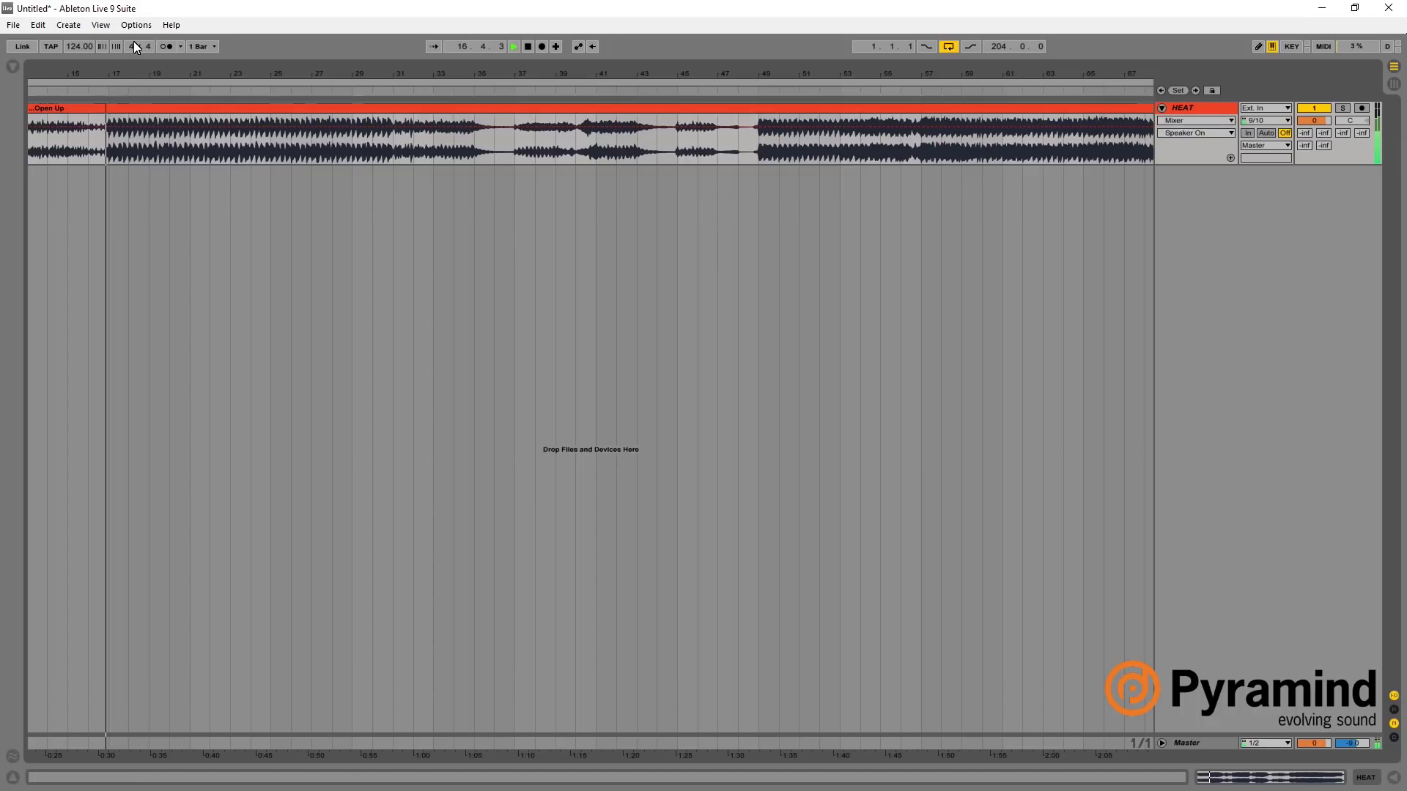
{"action": "key", "text": "space"}
{"action": "right_click", "coordinate": [111, 92]}
{"action": "left_click", "coordinate": [135, 129]}
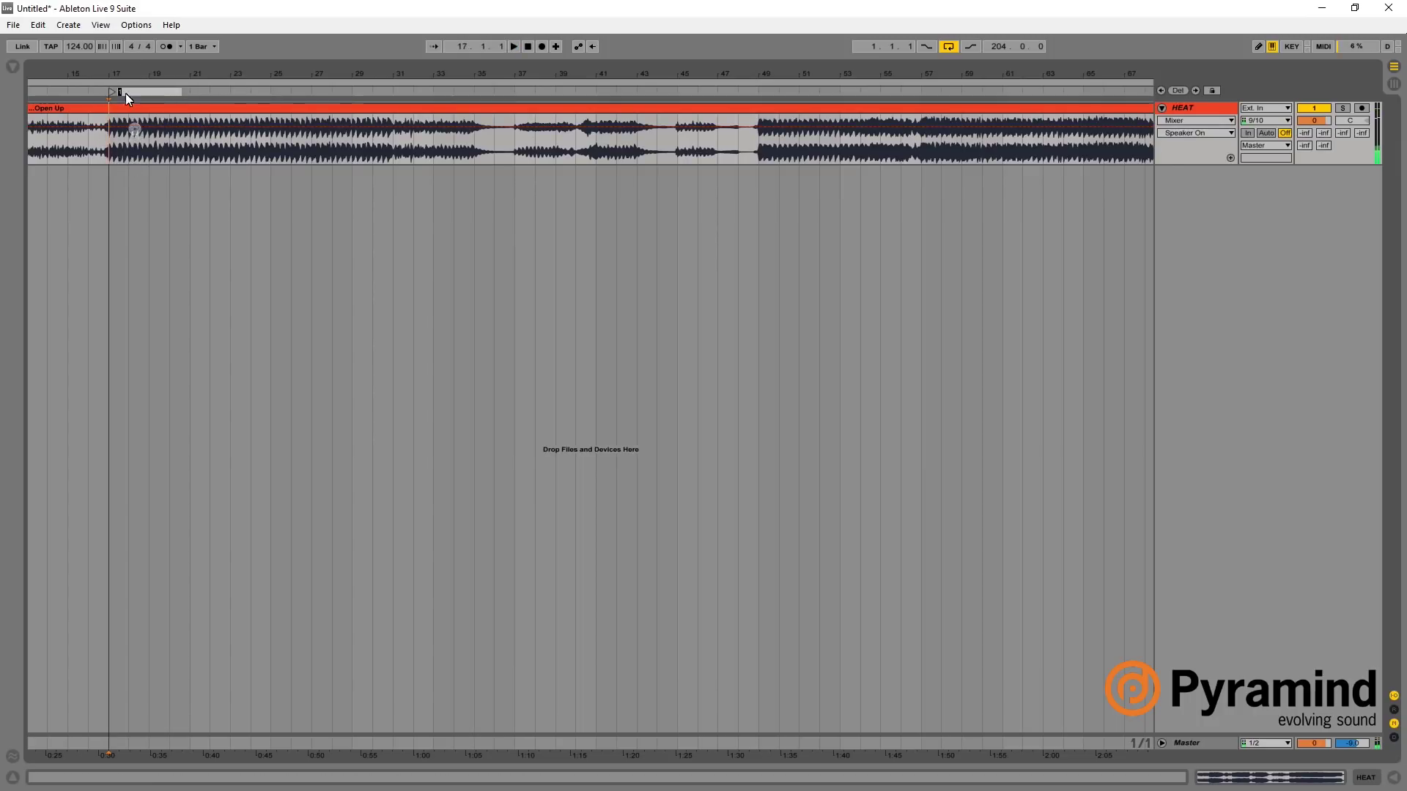
{"action": "type", "text": "Intro P2 Full Kick"}
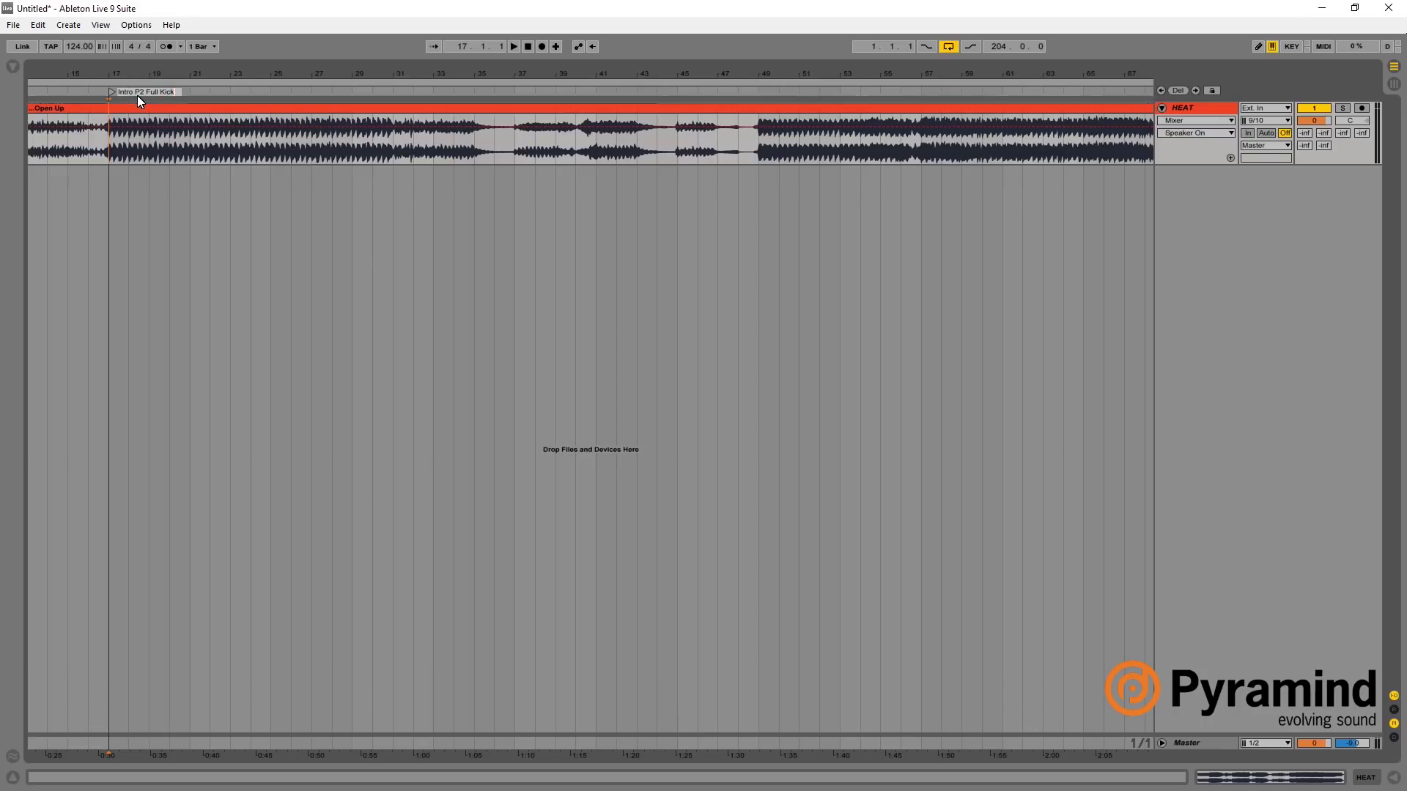
{"action": "type", "text": " + Drums"}
{"action": "key", "text": "Return"}
Correct the misspelled 'Drums' in the bar 17 locator name.
{"action": "key", "text": "BackSpace"}
{"action": "key", "text": "BackSpace"}
{"action": "type", "text": "ru"}
{"action": "key", "text": "Return"}
{"action": "left_click_drag", "start_coordinate": [256, 79], "coordinate": [257, 74]}
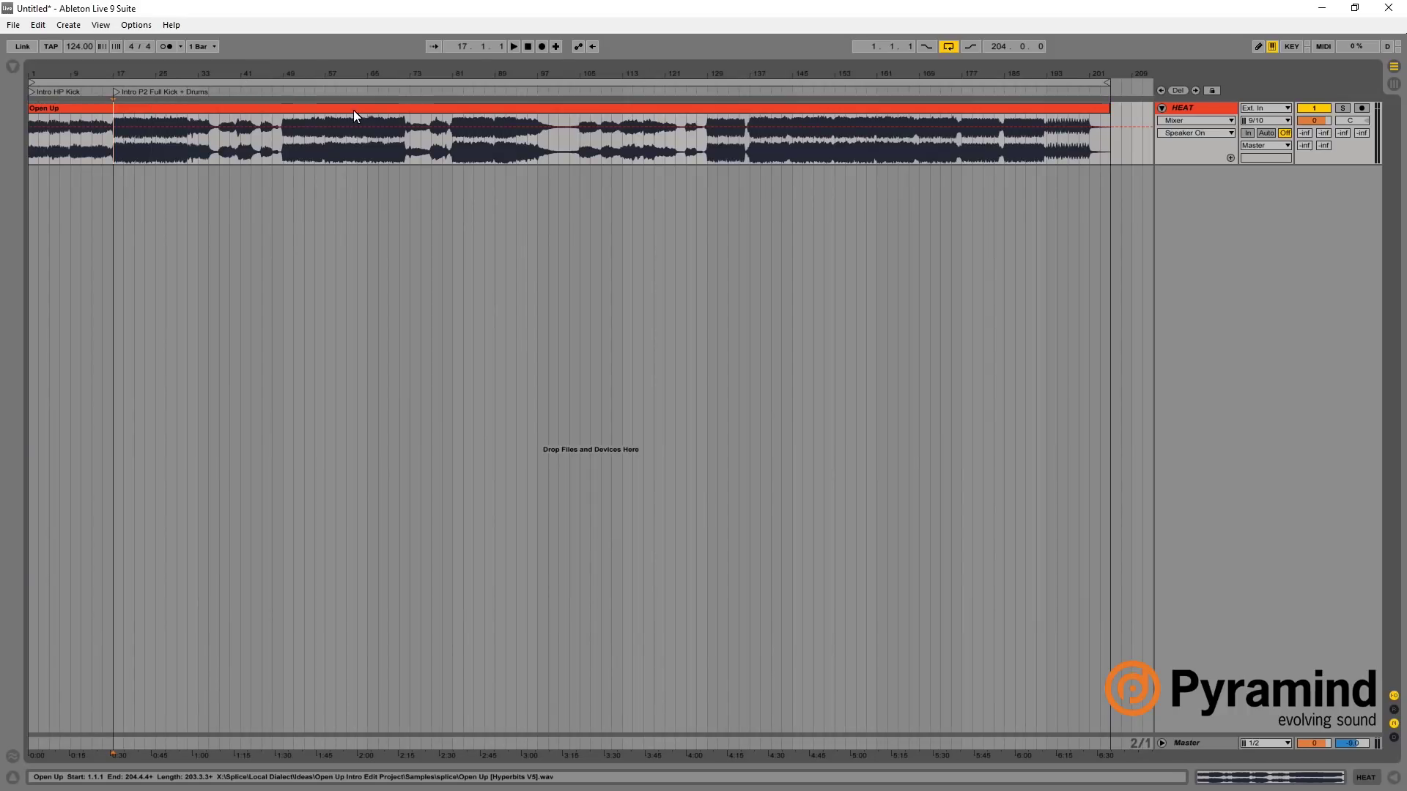
Place a third, unnamed locator at bar 33 in the scrub area.
{"action": "left_click", "coordinate": [200, 90]}
{"action": "right_click", "coordinate": [202, 92]}
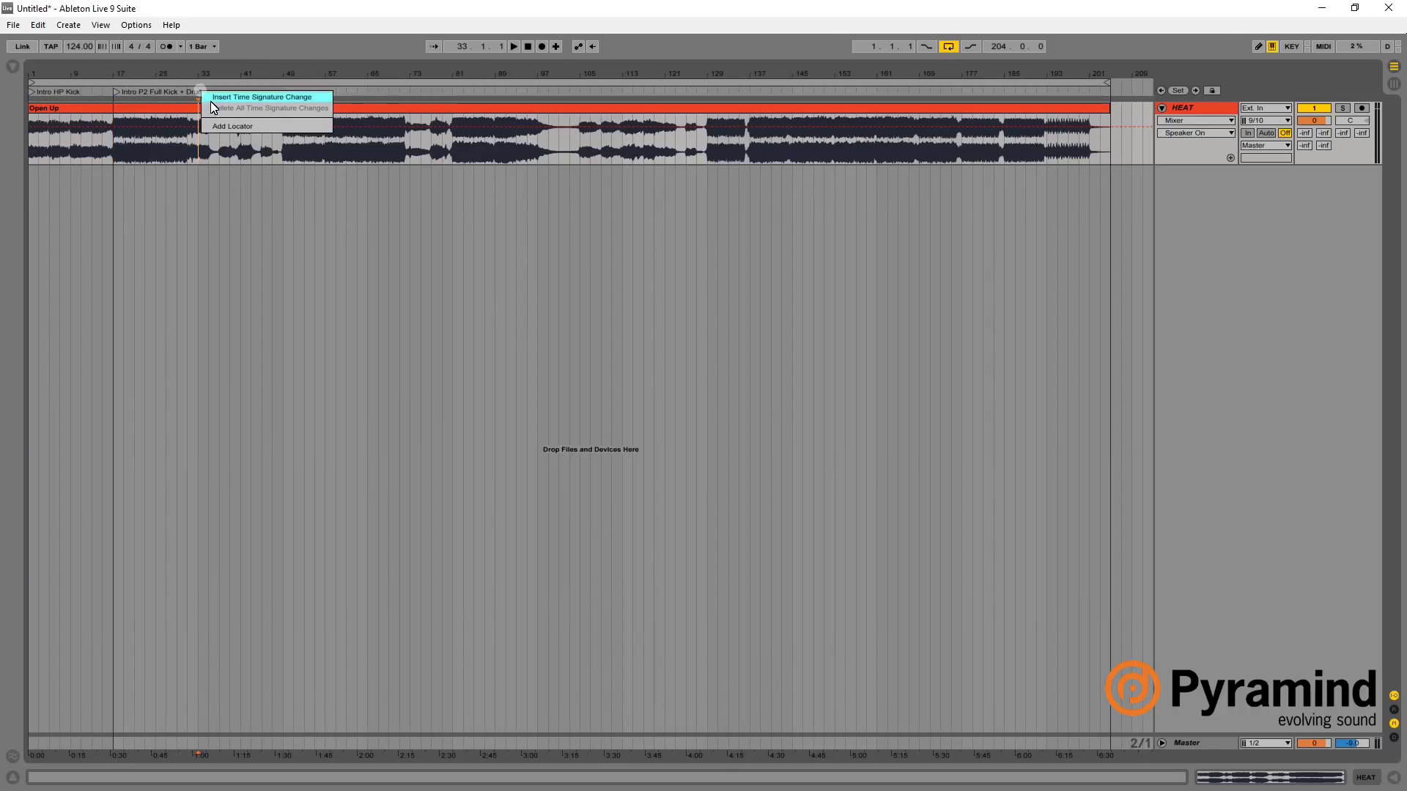
{"action": "left_click", "coordinate": [222, 127]}
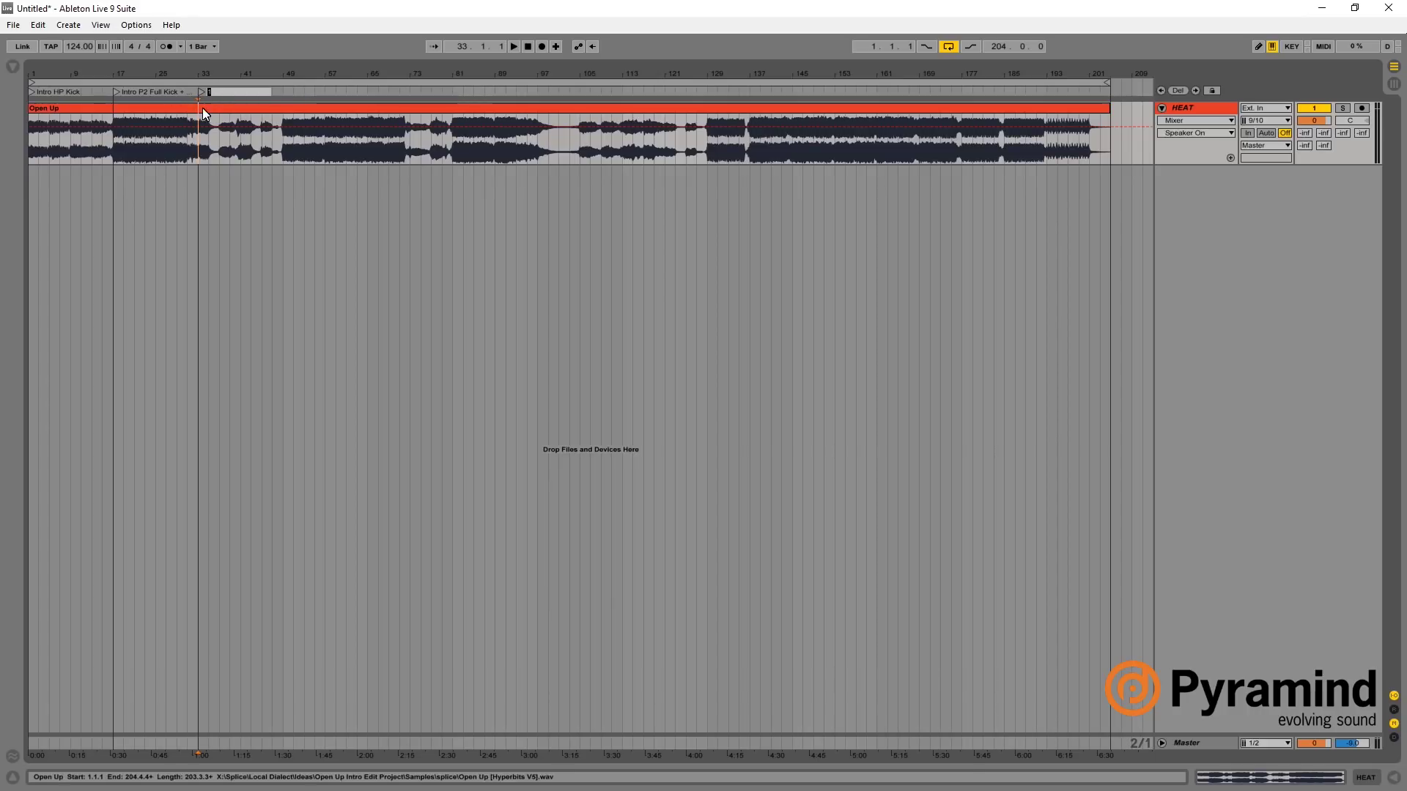
{"action": "key", "text": "Return"}
Rename the bar 33 locator to 'Break 1'.
{"action": "key", "text": "space"}
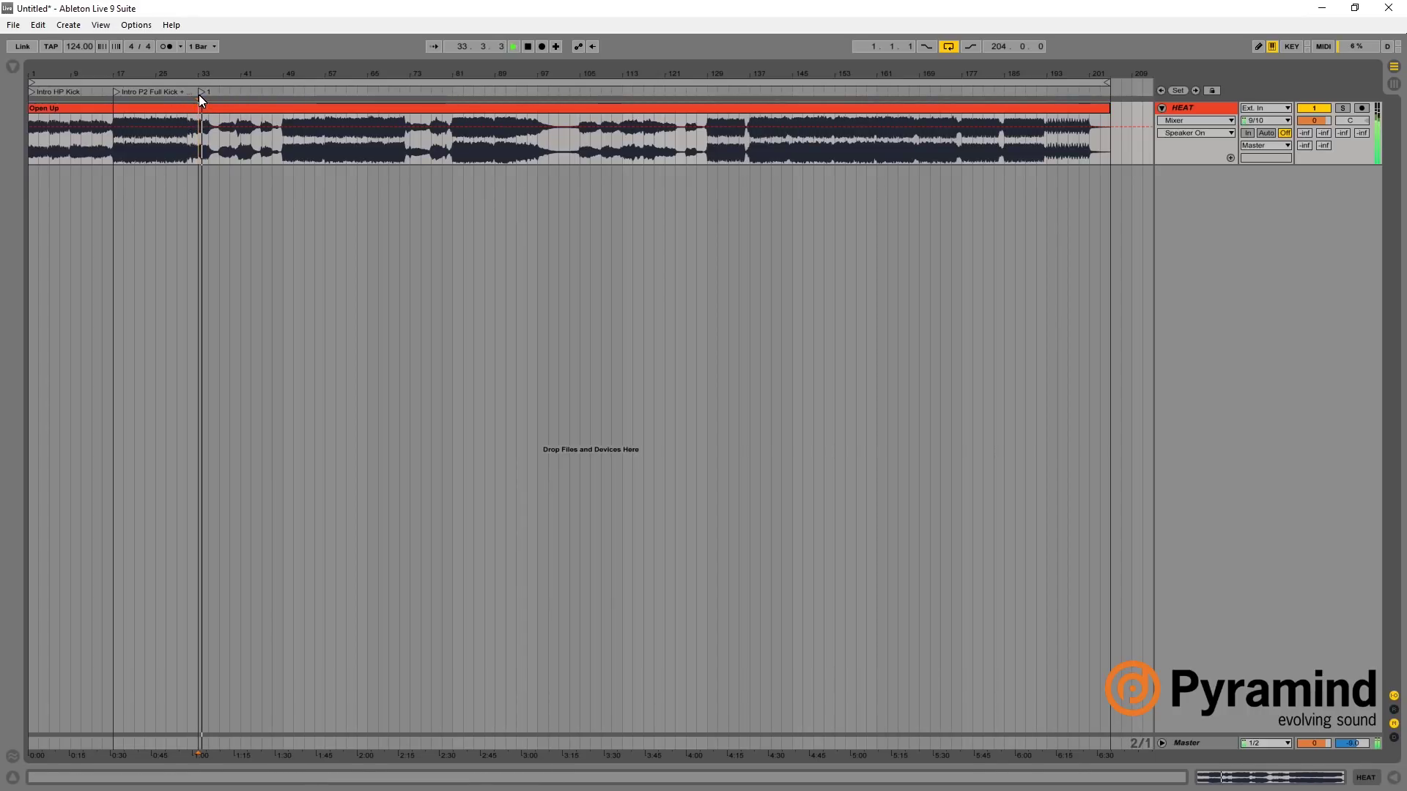
{"action": "right_click", "coordinate": [199, 94]}
{"action": "left_click", "coordinate": [223, 108]}
{"action": "type", "text": "Break"}
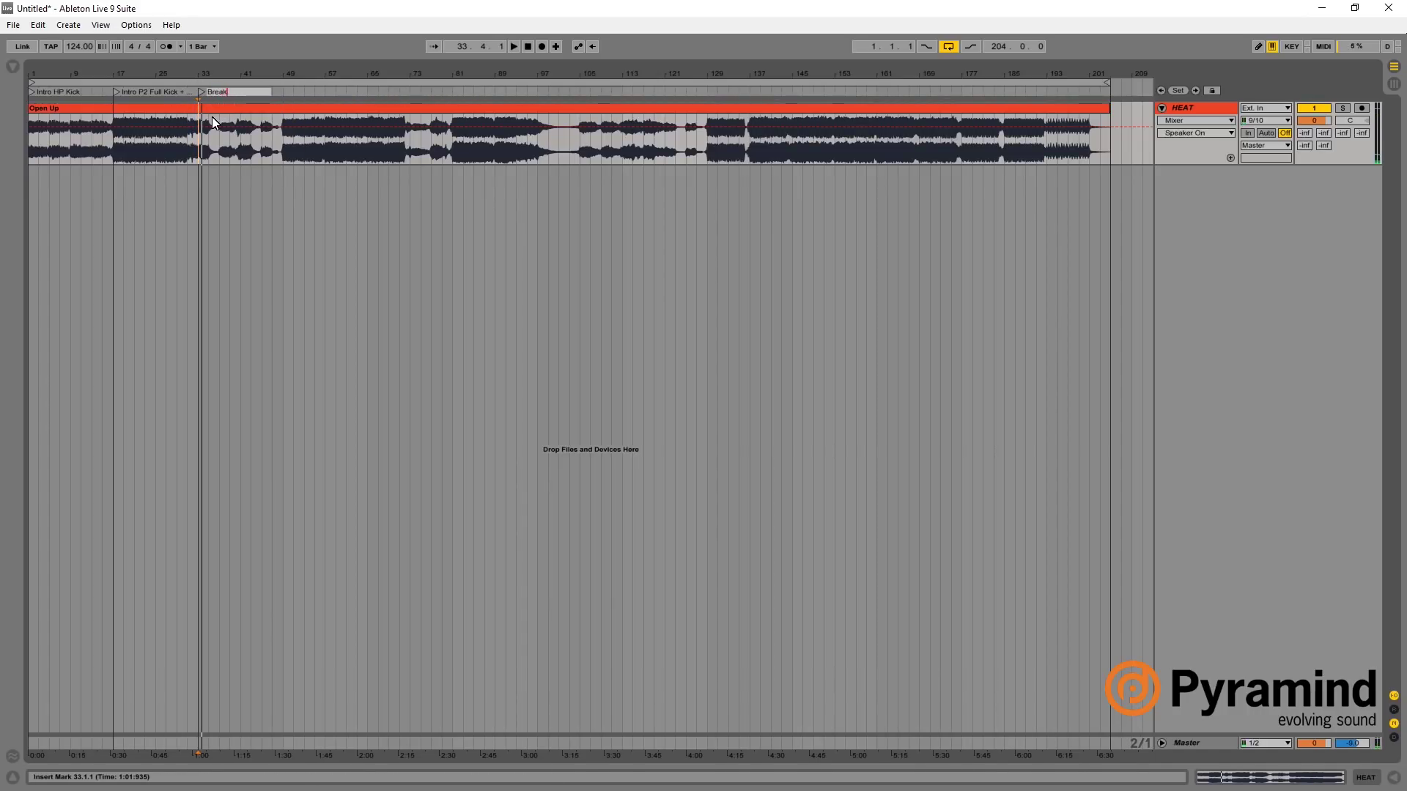
{"action": "type", "text": " 1"}
{"action": "key", "text": "Return"}
Add a locator at bar 49 named 'Drop 1 (Kick + Bass)'.
{"action": "left_click", "coordinate": [282, 96]}
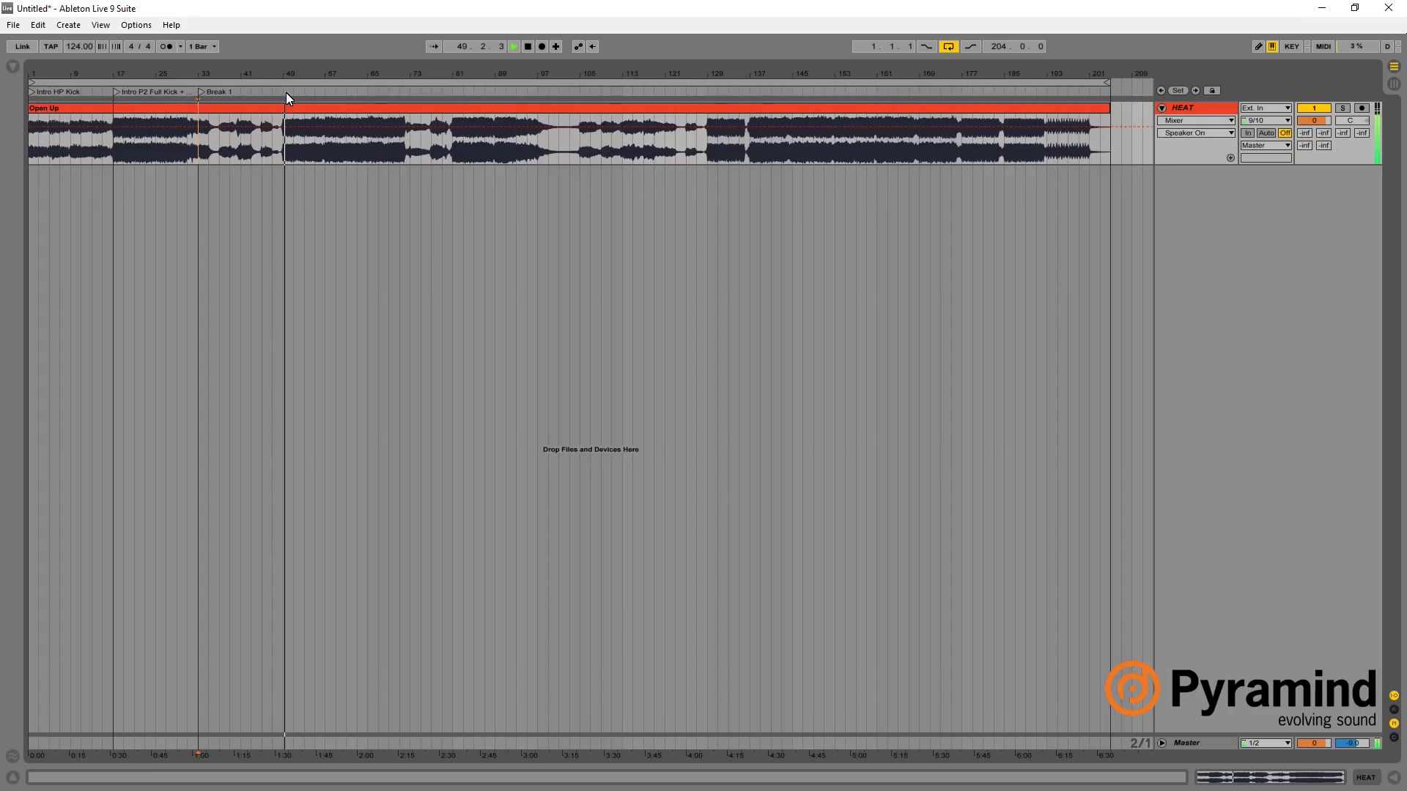
{"action": "key", "text": "space"}
{"action": "right_click", "coordinate": [285, 94]}
{"action": "left_click", "coordinate": [304, 129]}
{"action": "key", "text": "ctrl+r"}
{"action": "type", "text": "Drop 1"}
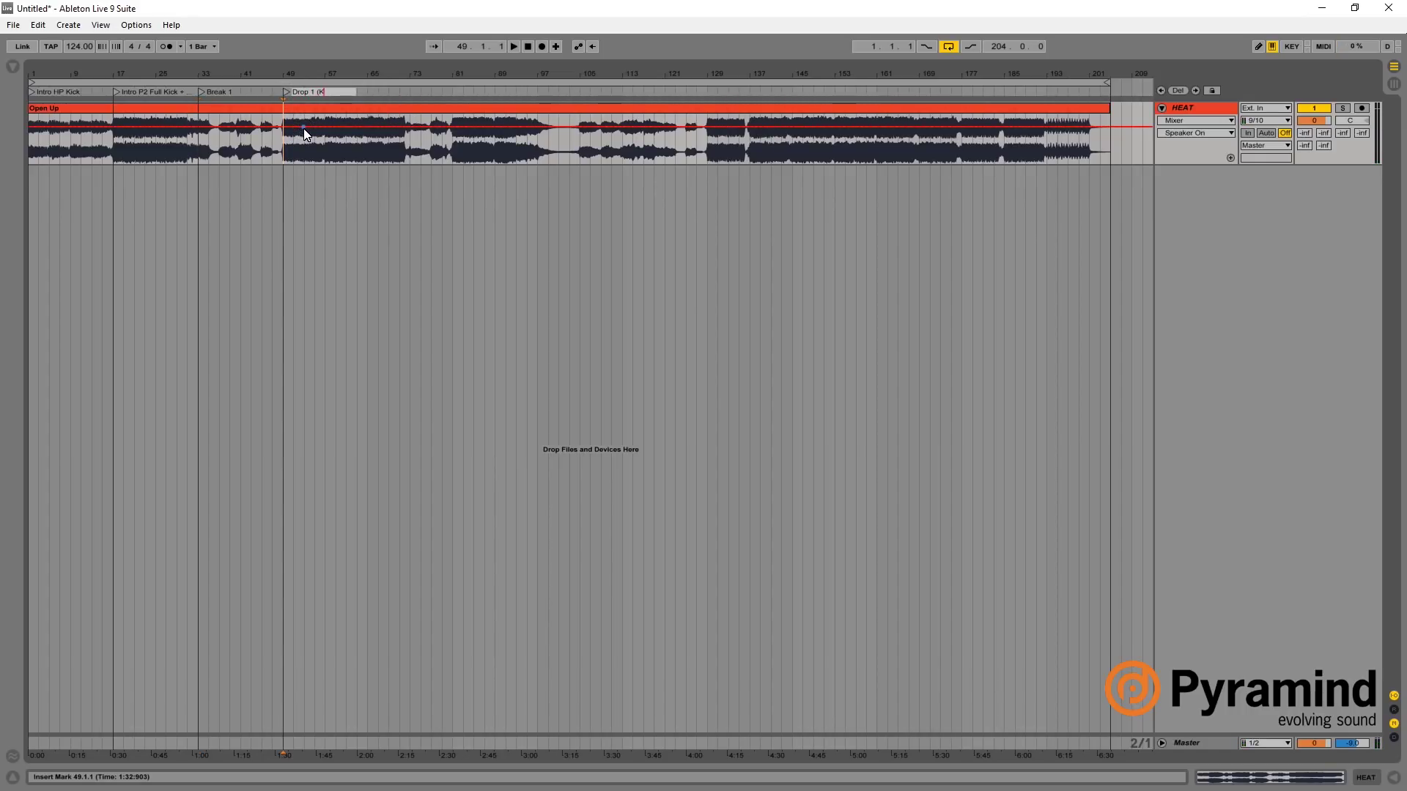
{"action": "type", "text": " (Kick + Bass)"}
{"action": "key", "text": "Return"}
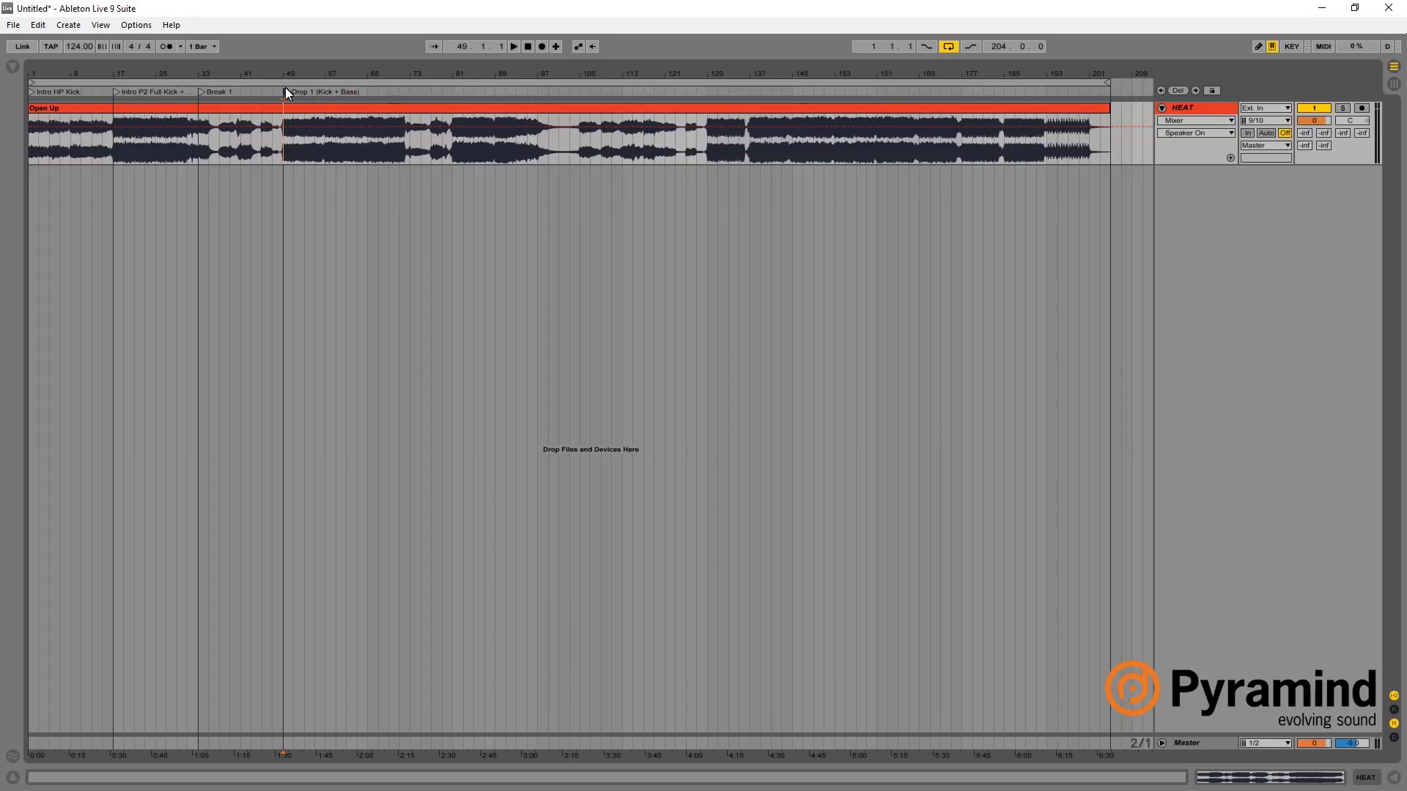
{"action": "left_click", "coordinate": [356, 95]}
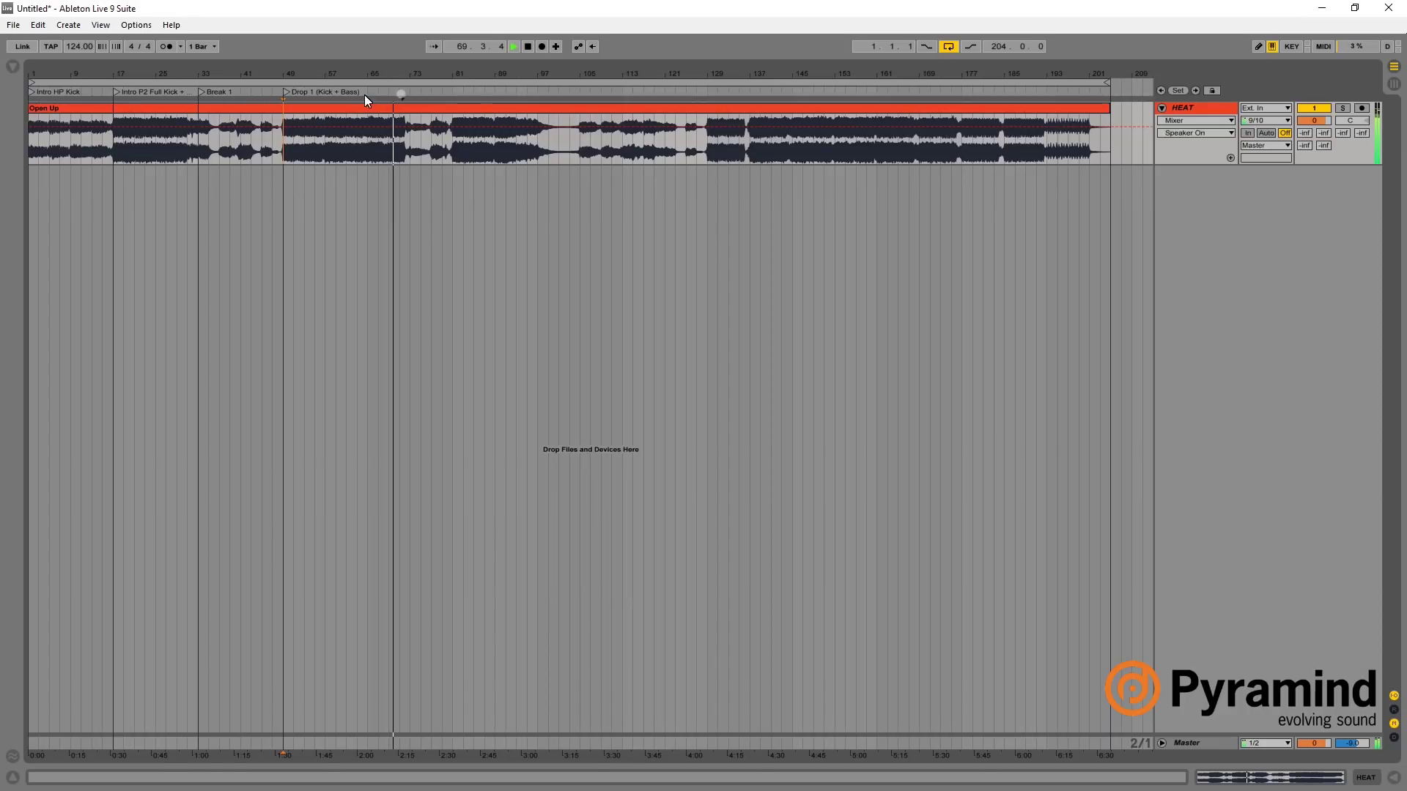
Add a locator at bar 73 named 'Break 2'.
{"action": "right_click", "coordinate": [408, 91]}
{"action": "left_click", "coordinate": [440, 128]}
{"action": "key", "text": "ctrl+r"}
{"action": "type", "text": "Break 2"}
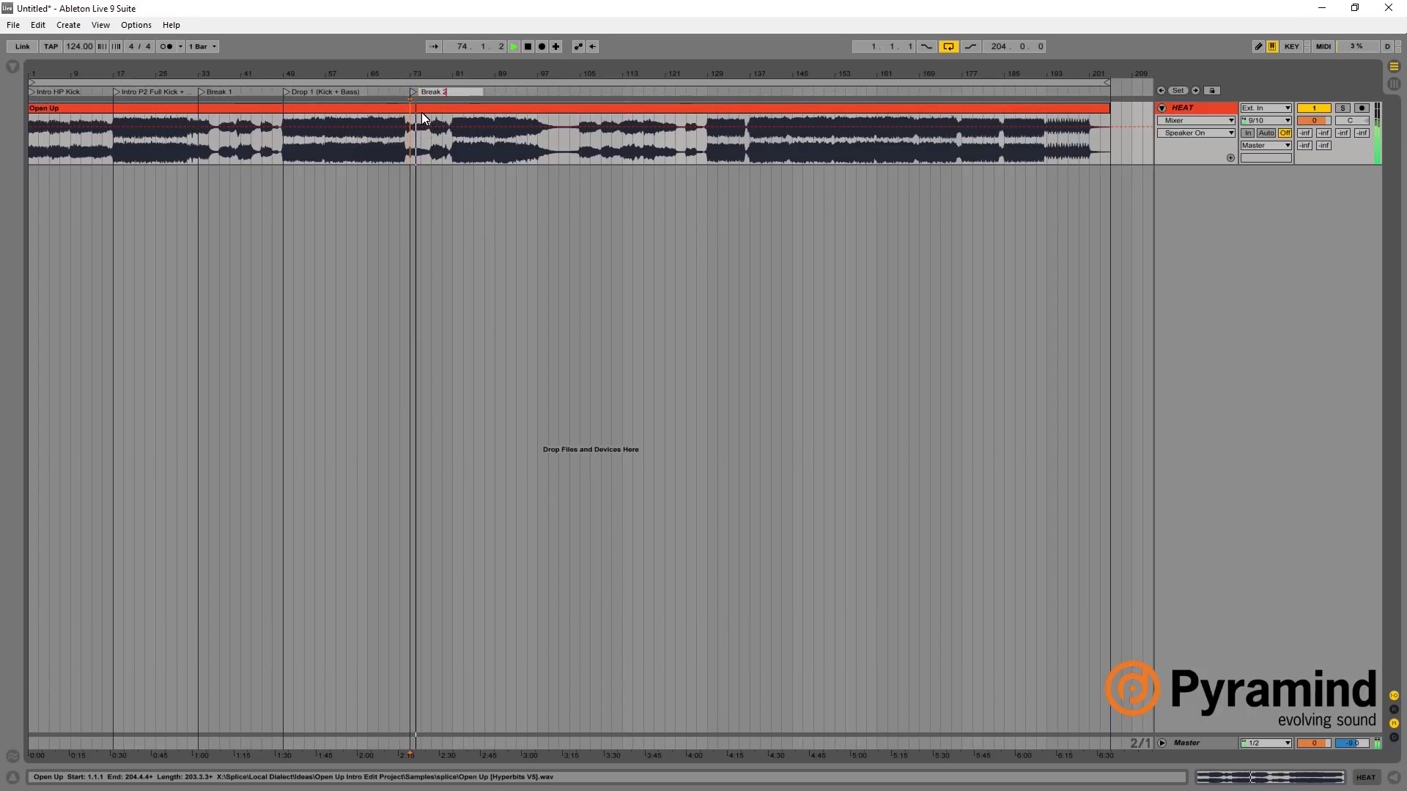
{"action": "key", "text": "Return"}
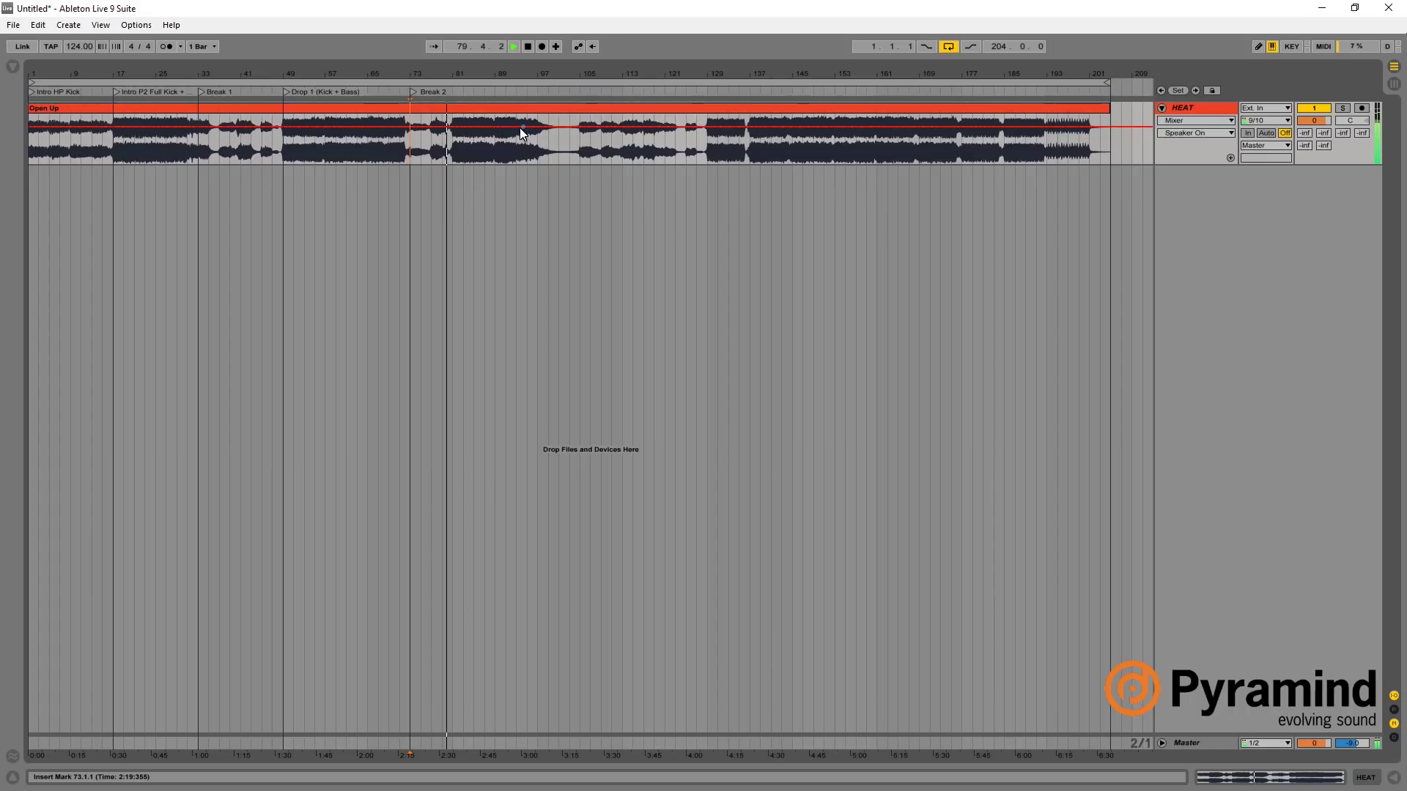
Zoom in near bar 80 and add a locator at bar 81 named 'Drop 2'.
{"action": "key", "text": "space"}
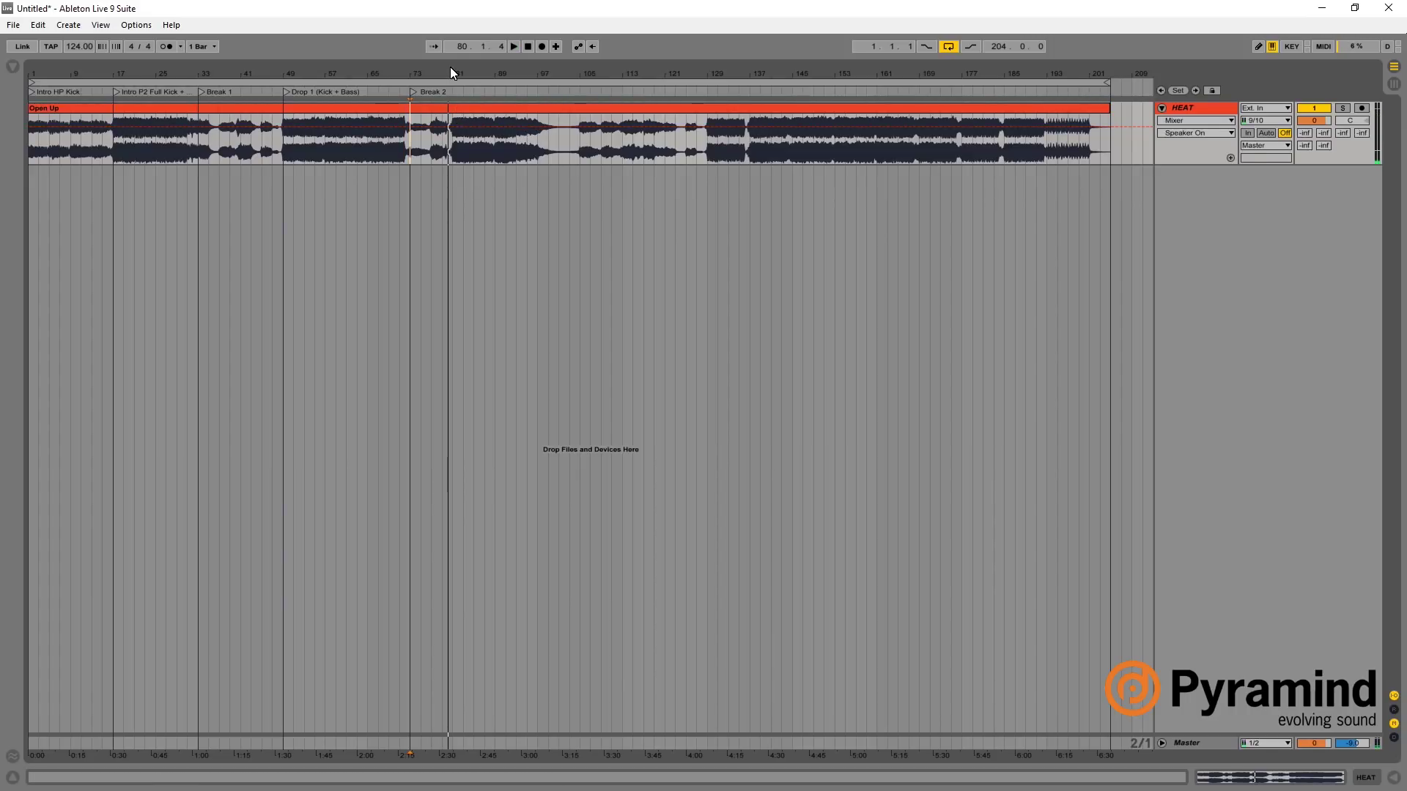
{"action": "left_click_drag", "start_coordinate": [449, 68], "coordinate": [473, 103]}
{"action": "key", "text": "space"}
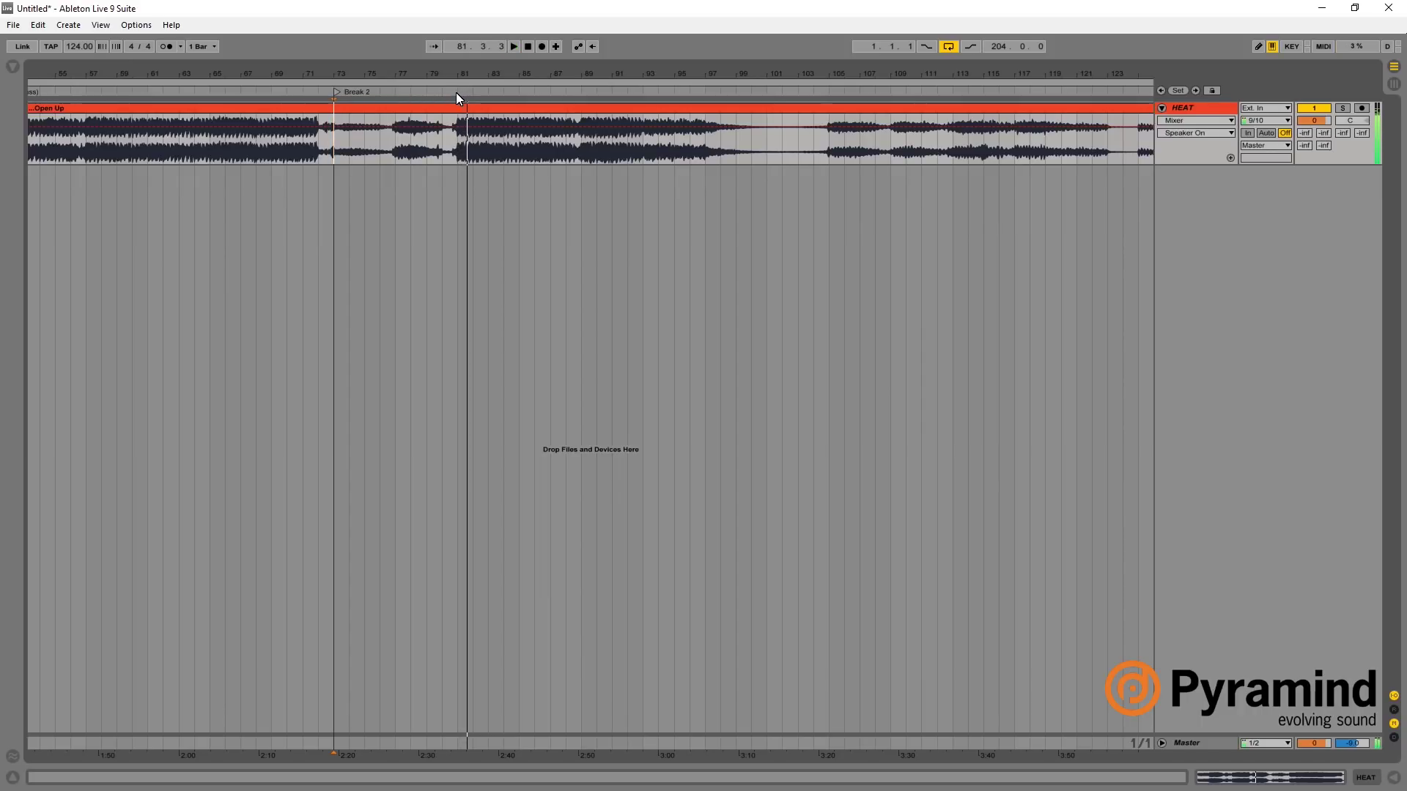
{"action": "right_click", "coordinate": [456, 93]}
{"action": "left_click", "coordinate": [473, 126]}
{"action": "type", "text": "Drop"}
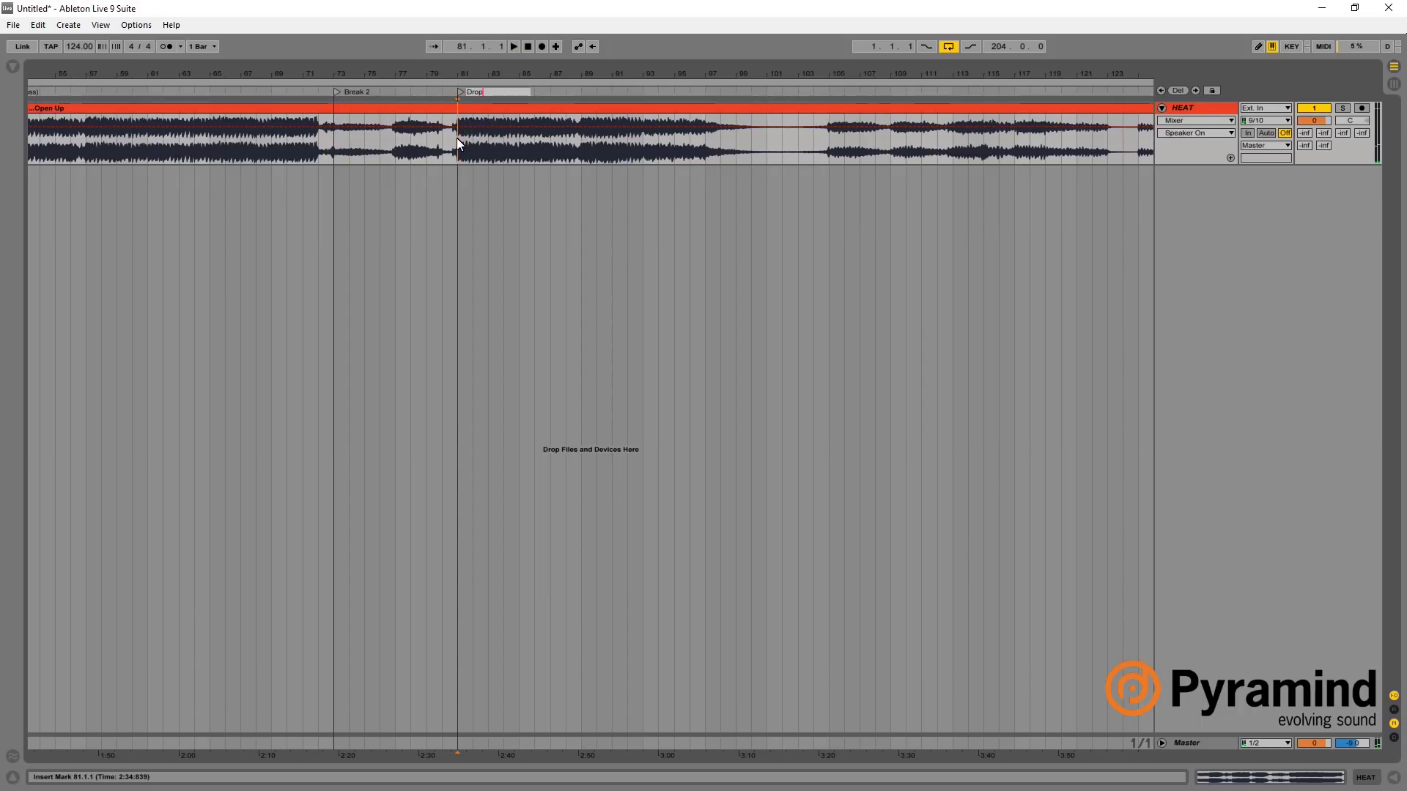
{"action": "type", "text": " 2"}
{"action": "key", "text": "Return"}
Zoom out to the whole song and audition the section from bar 95 to bar 121.
{"action": "left_click", "coordinate": [691, 93]}
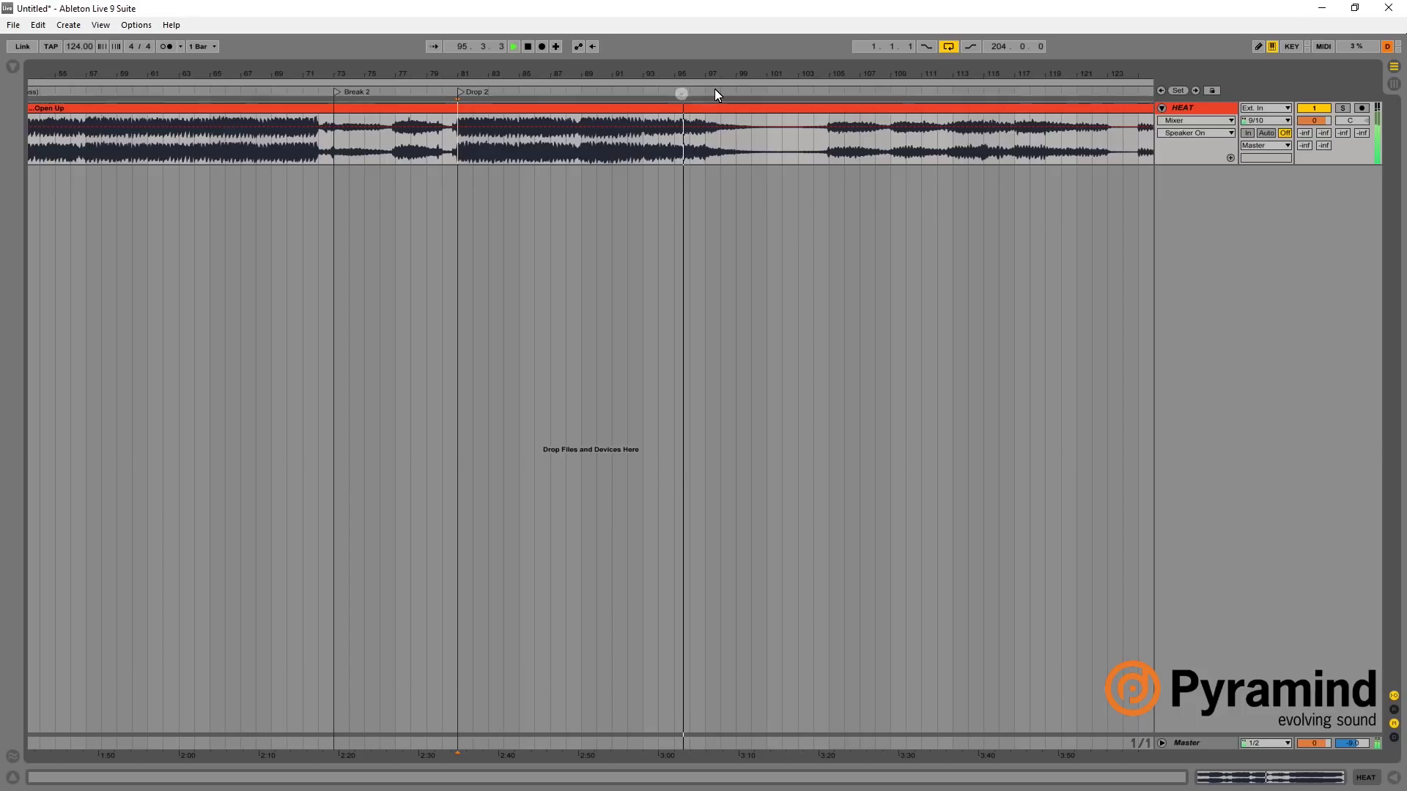
{"action": "key", "text": "minus"}
{"action": "key", "text": "minus"}
{"action": "key", "text": "minus"}
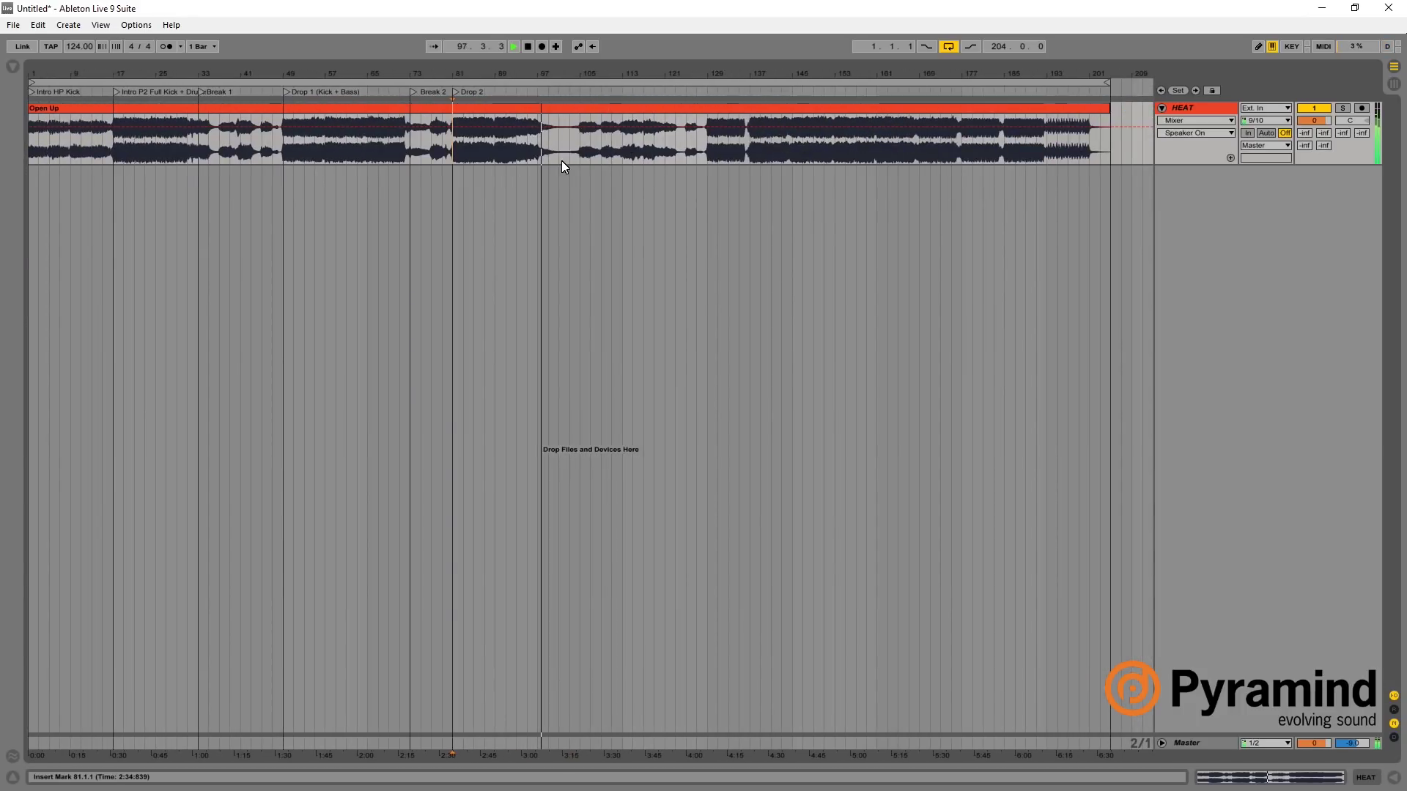
{"action": "left_click", "coordinate": [580, 155]}
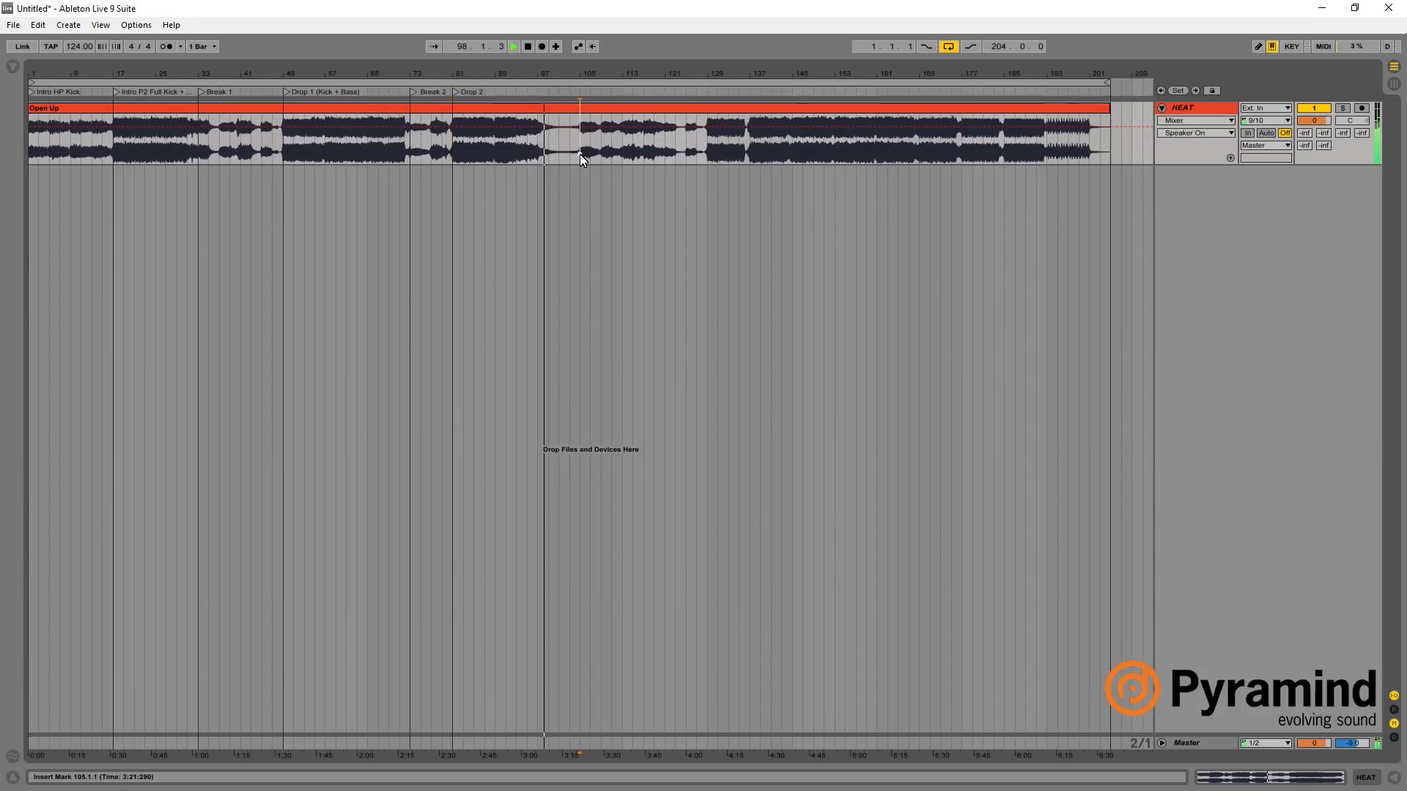
{"action": "left_click", "coordinate": [622, 146]}
{"action": "left_click", "coordinate": [676, 145]}
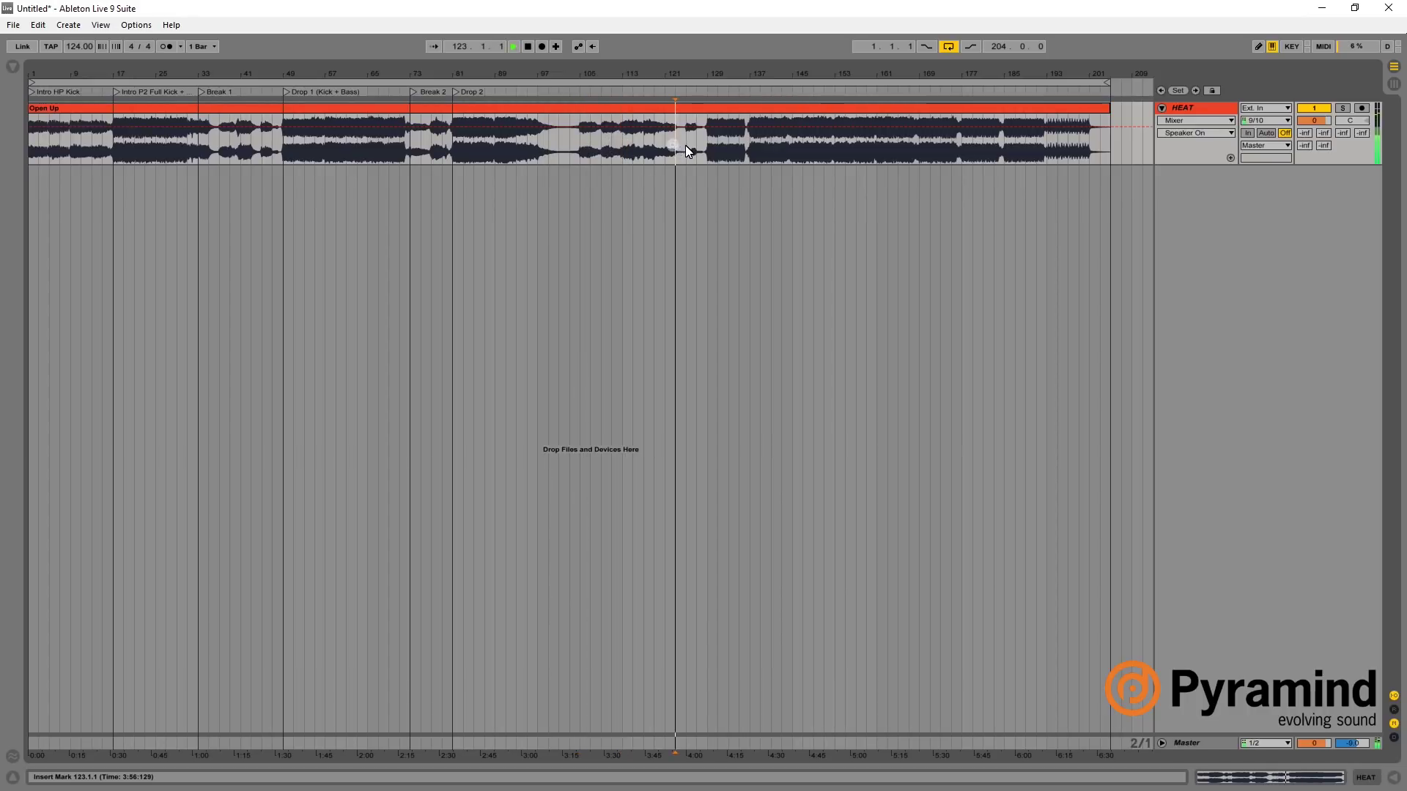
Add a locator at bar 97 named 'Break 3 (Long Break'.
{"action": "right_click", "coordinate": [535, 92]}
{"action": "left_click", "coordinate": [555, 124]}
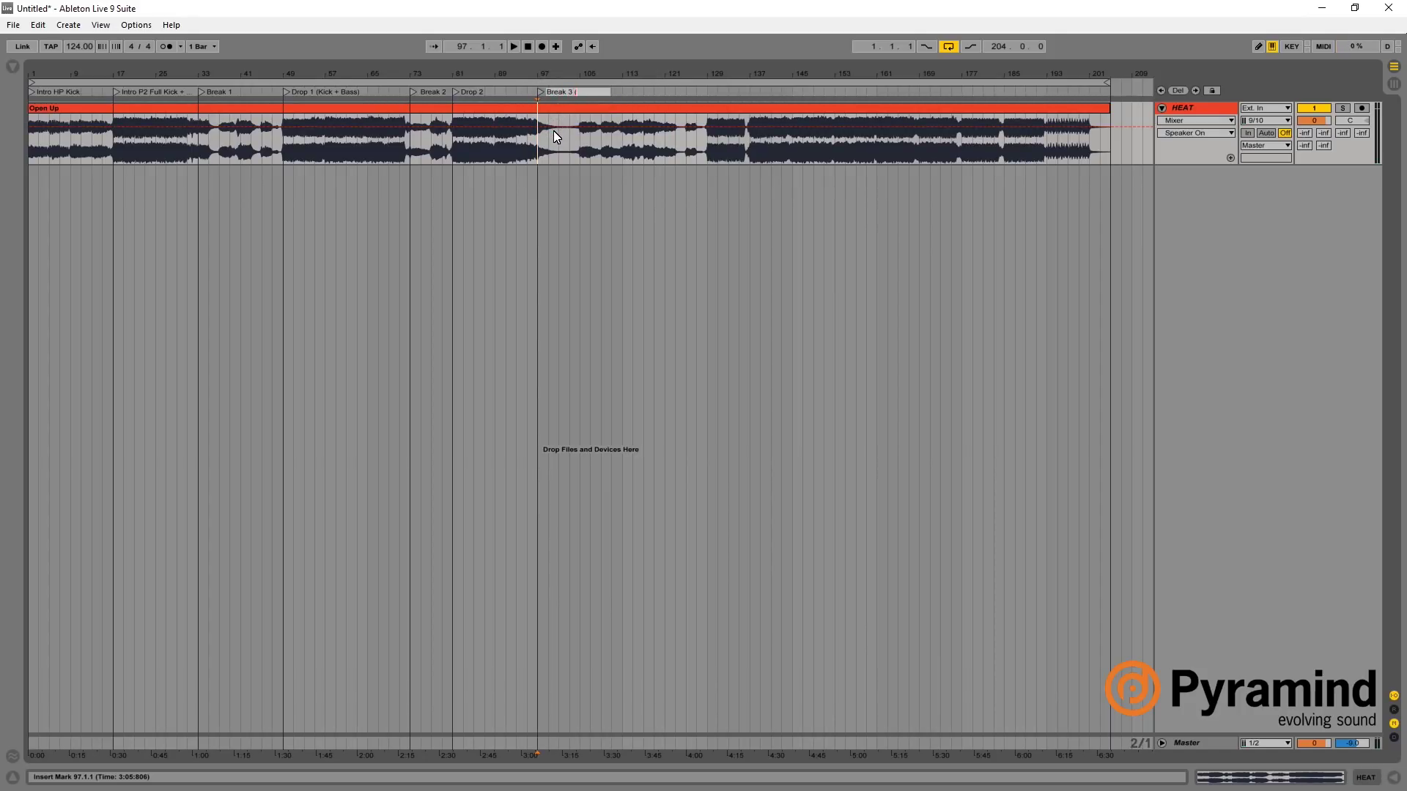
{"action": "type", "text": "Break 3 (Long Break"}
{"action": "key", "text": "Return"}
Add a locator at bar 129 named 'Drop 3 (Bass + Kick'.
{"action": "left_click", "coordinate": [687, 93]}
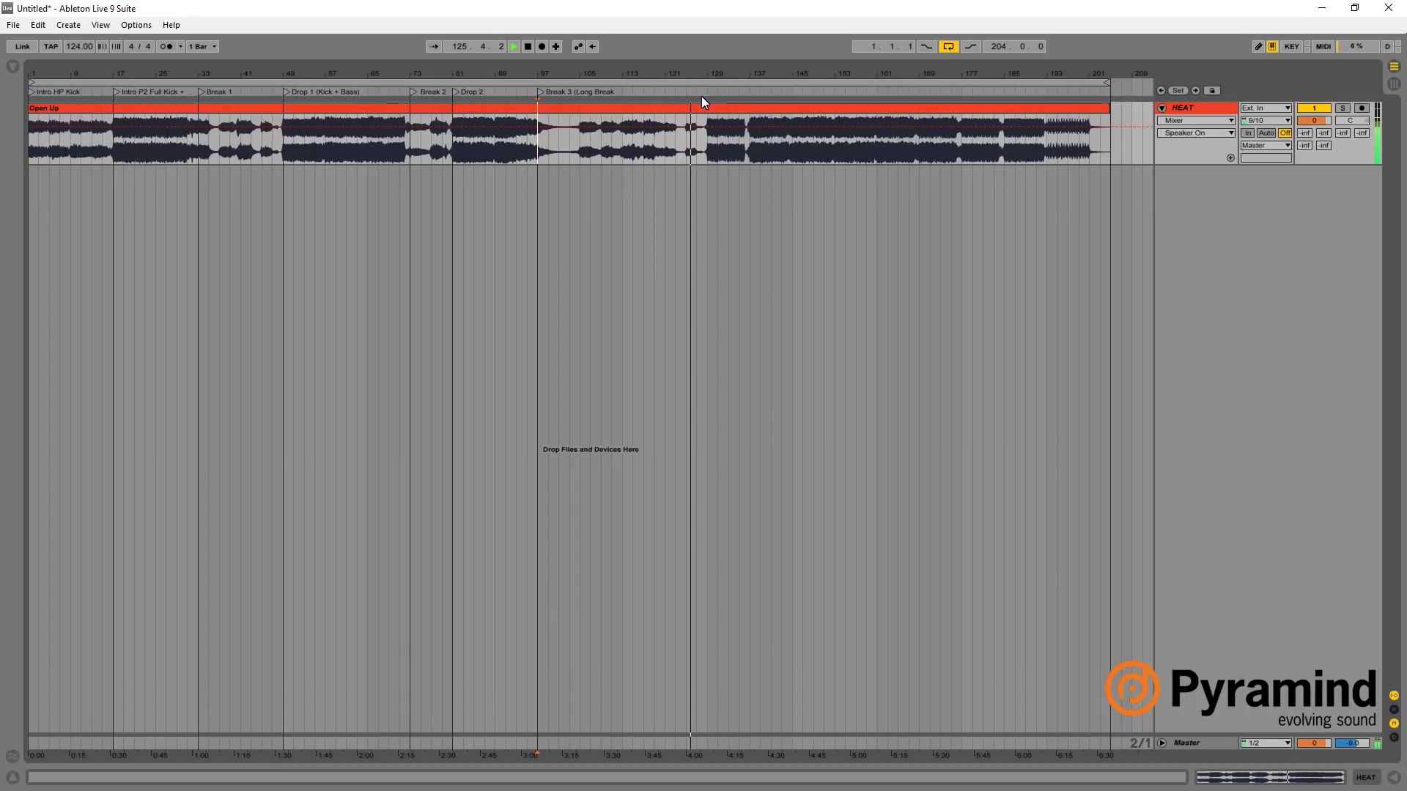
{"action": "left_click", "coordinate": [702, 94]}
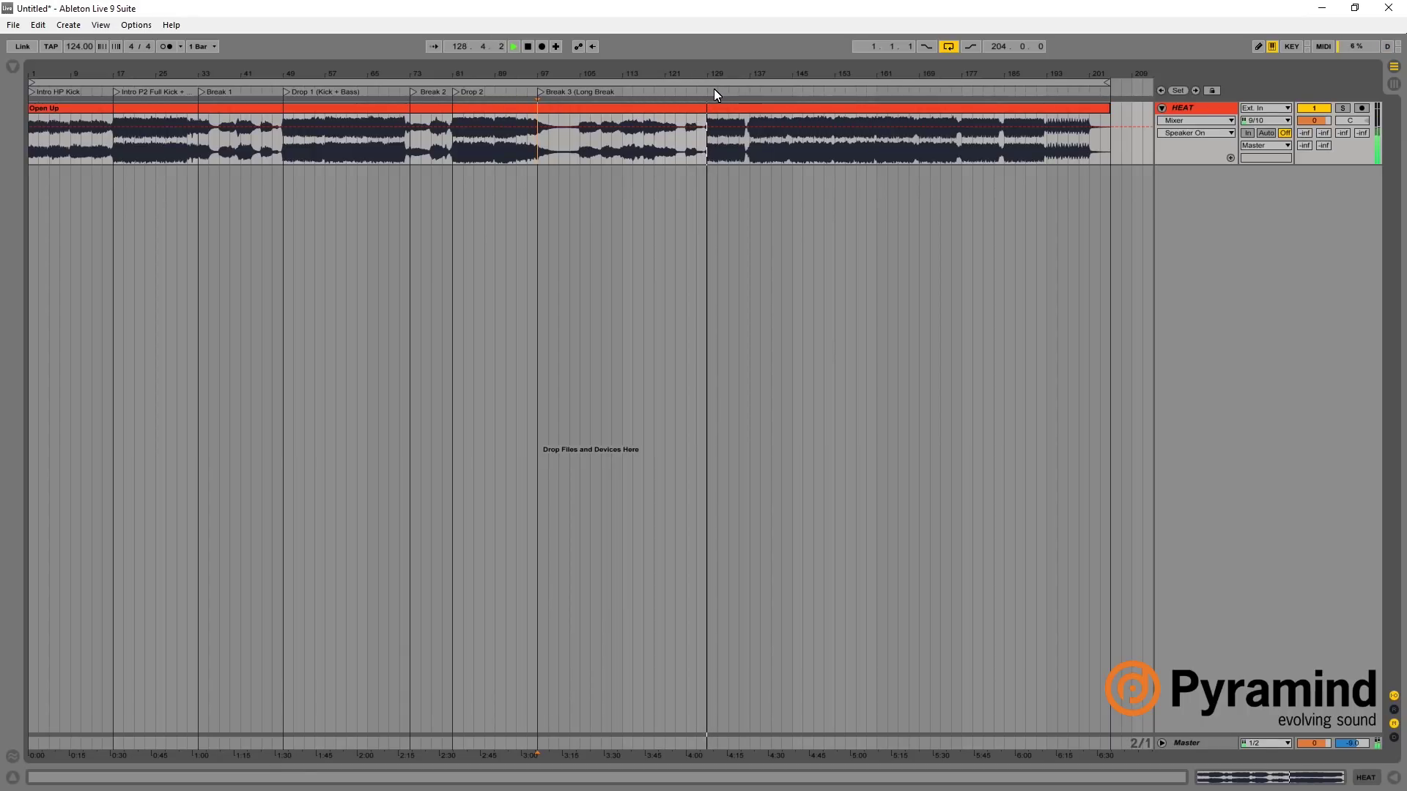
{"action": "key", "text": "space"}
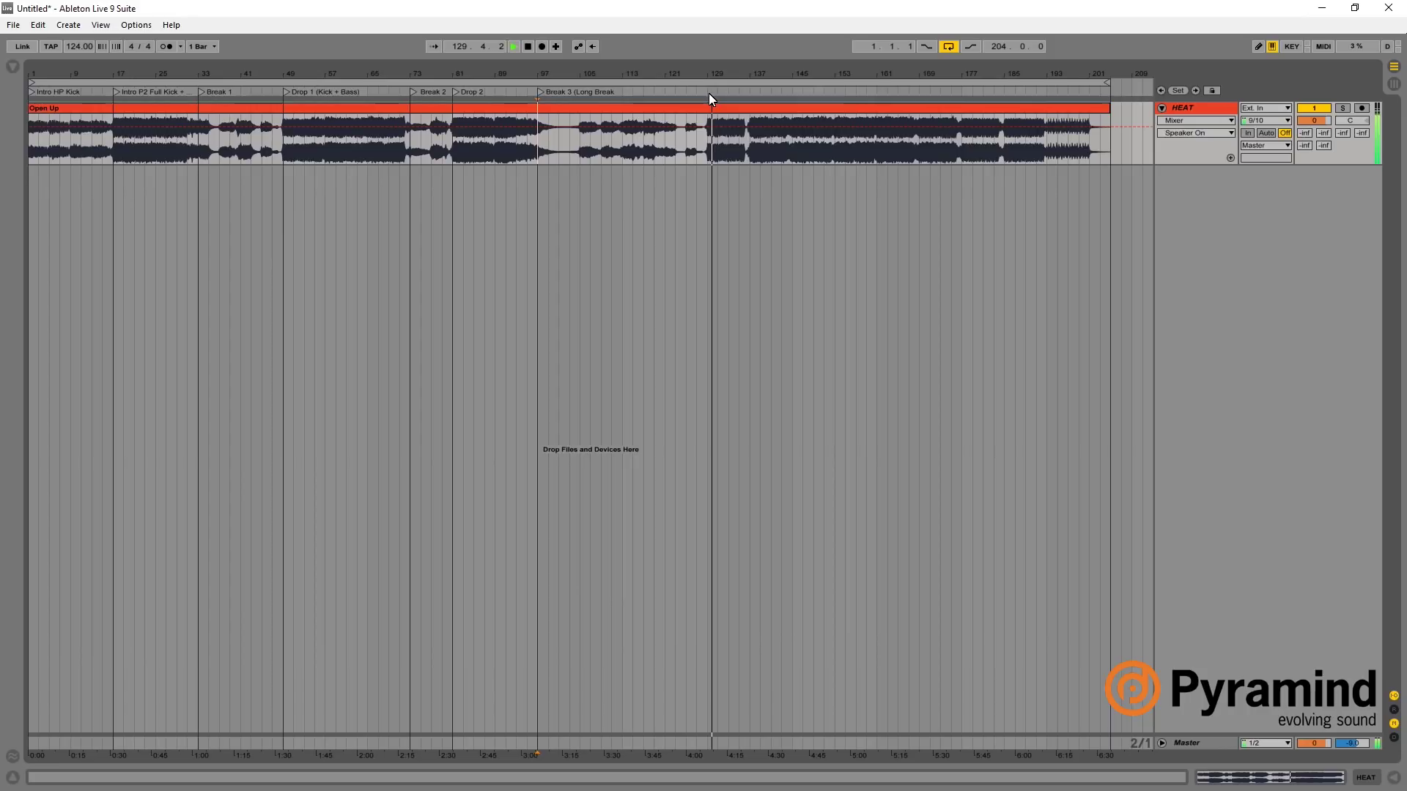
{"action": "right_click", "coordinate": [709, 94]}
{"action": "left_click", "coordinate": [739, 129]}
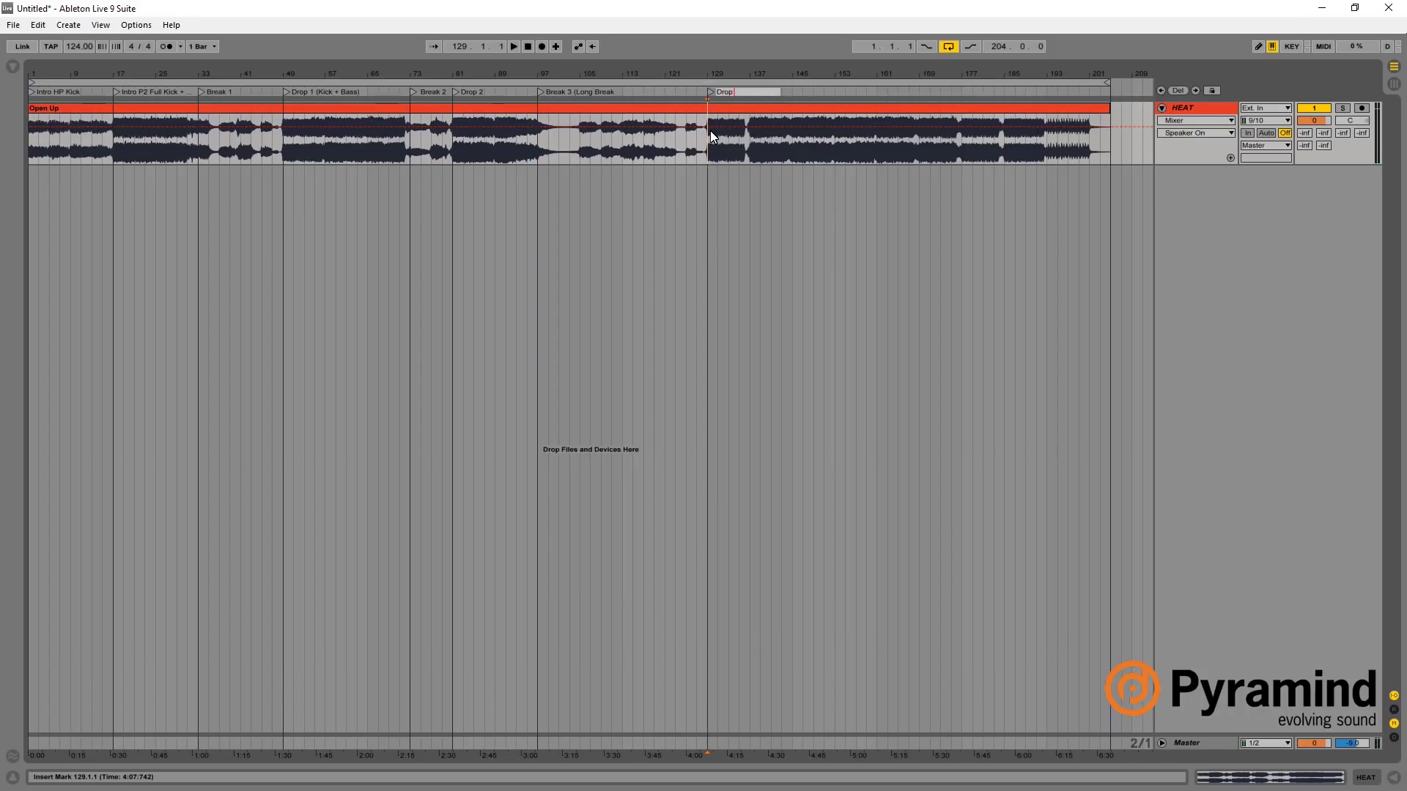
{"action": "type", "text": "Drop 3 (Bass + Kick"}
{"action": "key", "text": "Return"}
Audition bars 133 to 143 to find the next section change.
{"action": "left_click", "coordinate": [785, 91]}
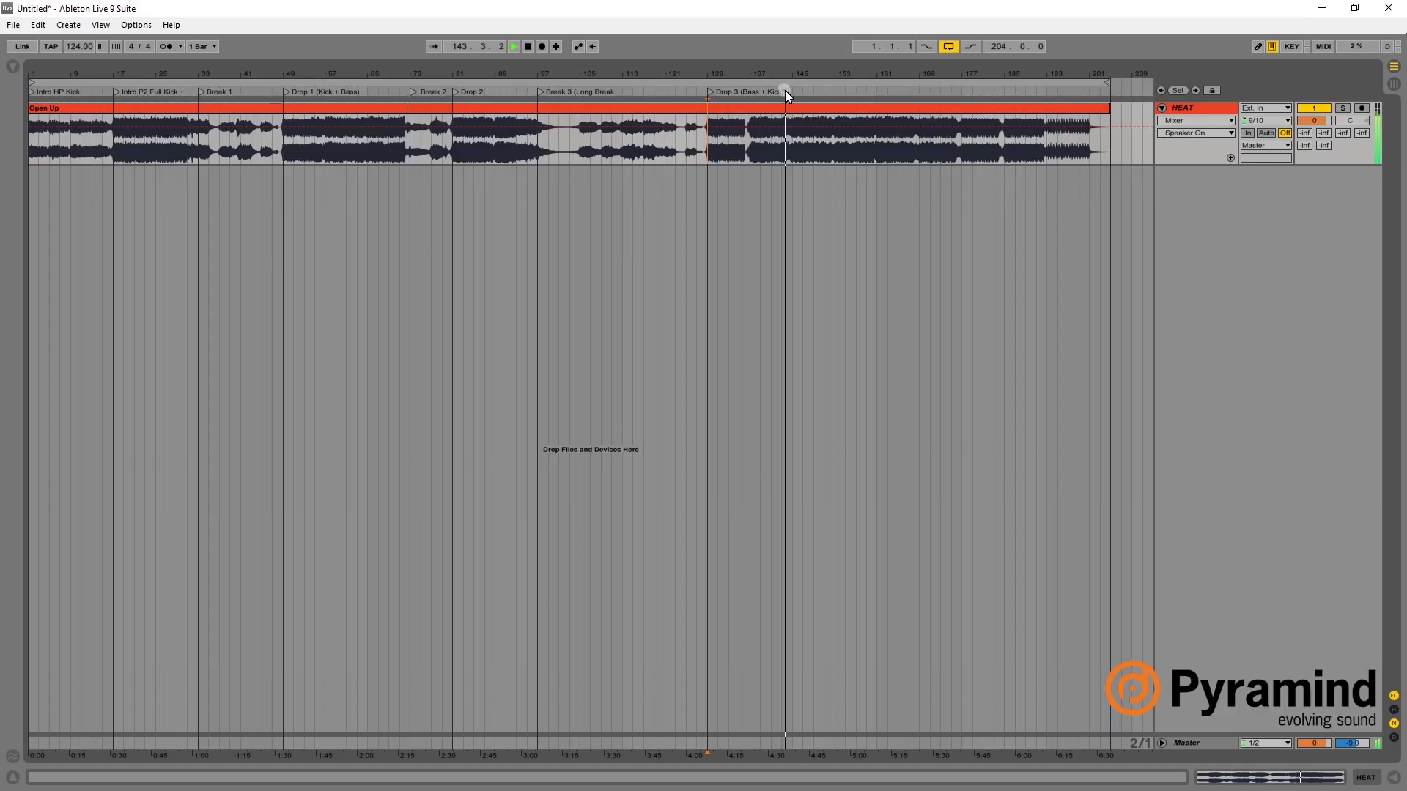
{"action": "left_click", "coordinate": [730, 91]}
{"action": "left_click", "coordinate": [744, 91]}
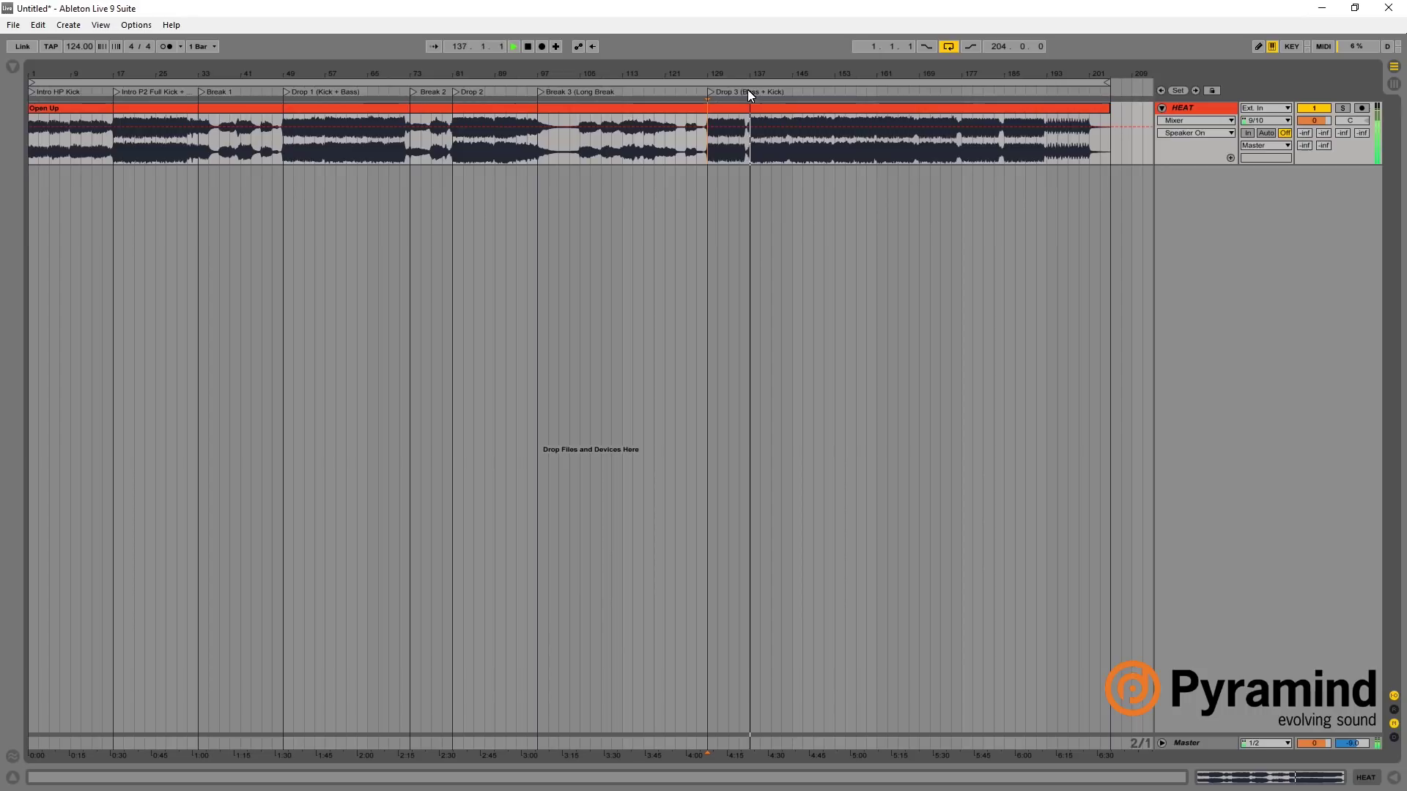
{"action": "key", "text": "space"}
Add a locator at bar 137 named 'Drop 3 (ALL IN'.
{"action": "right_click", "coordinate": [747, 92]}
{"action": "left_click", "coordinate": [788, 126]}
{"action": "key", "text": "ctrl+r"}
{"action": "type", "text": "Drop"}
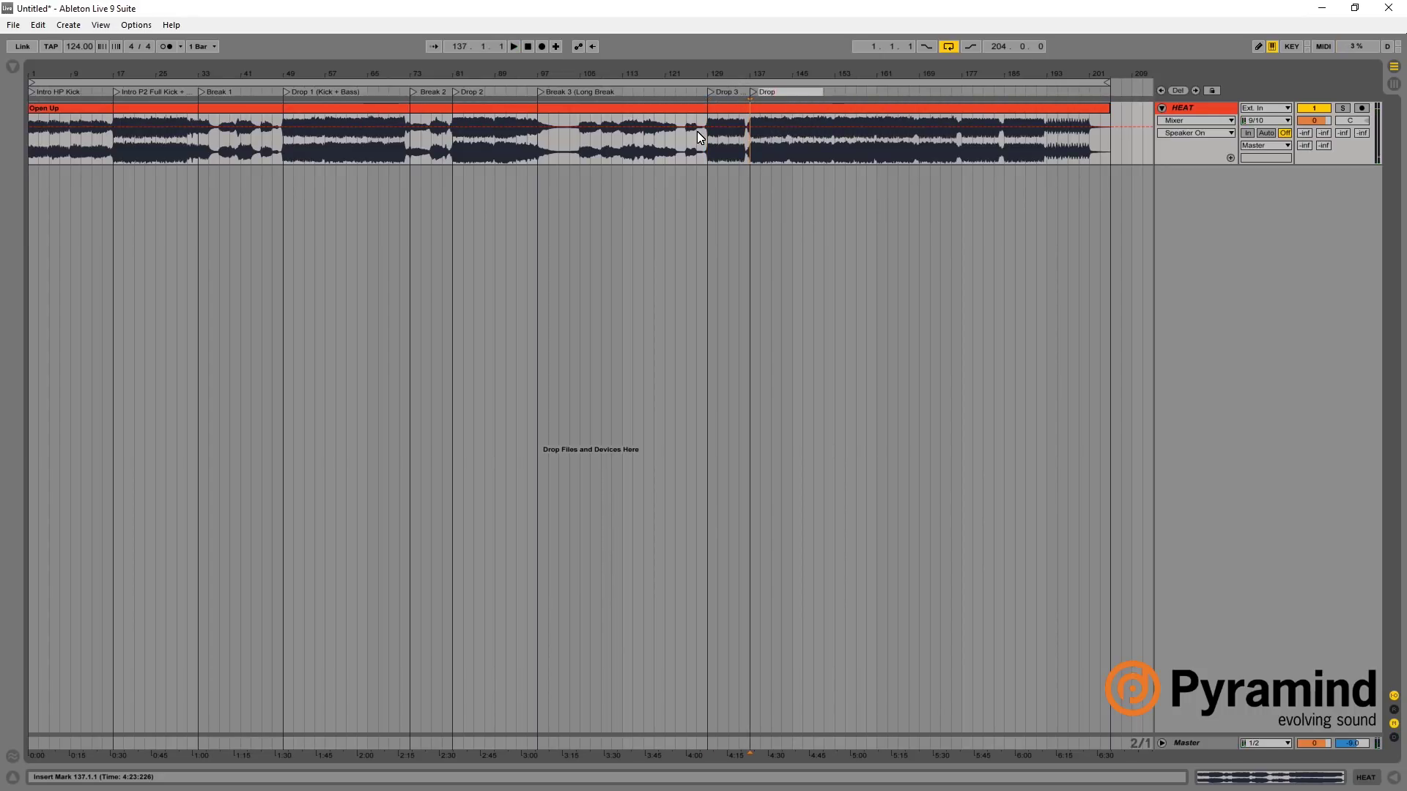
{"action": "type", "text": " 3"}
{"action": "type", "text": "(AL"}
{"action": "type", "text": "L IN"}
{"action": "key", "text": "Return"}
Play ahead through the drop to bar 177 to locate the outro.
{"action": "left_click", "coordinate": [852, 92]}
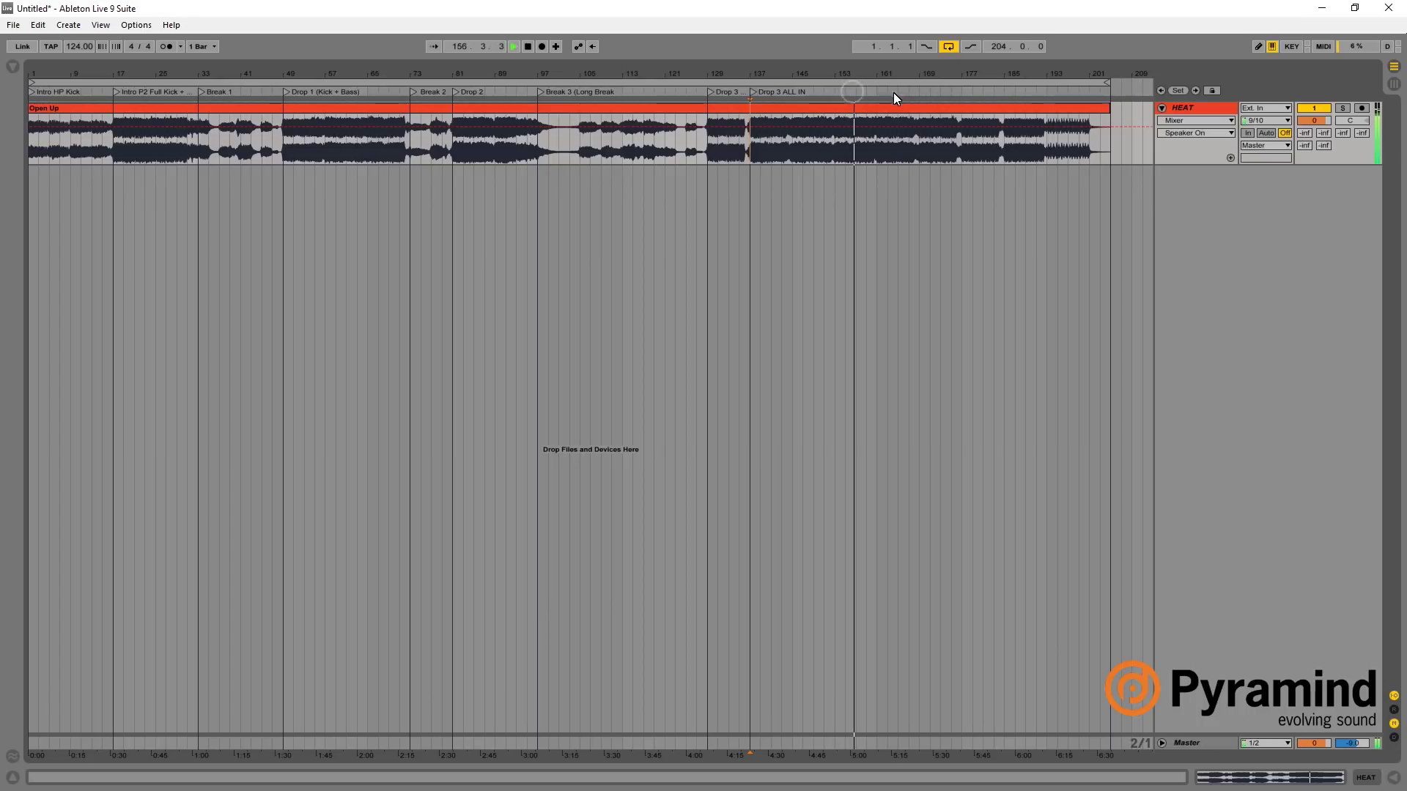
{"action": "left_click", "coordinate": [875, 93]}
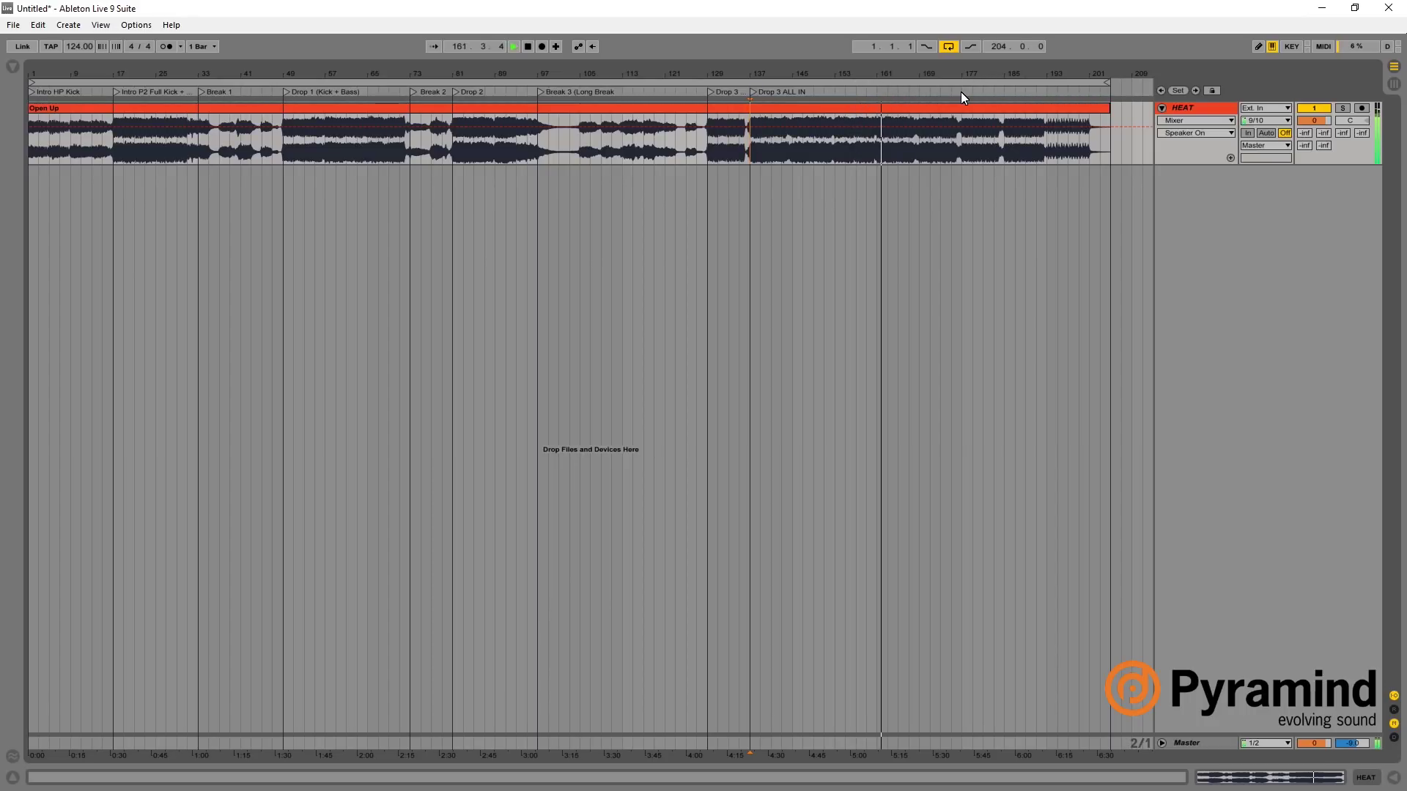
{"action": "left_click", "coordinate": [961, 91]}
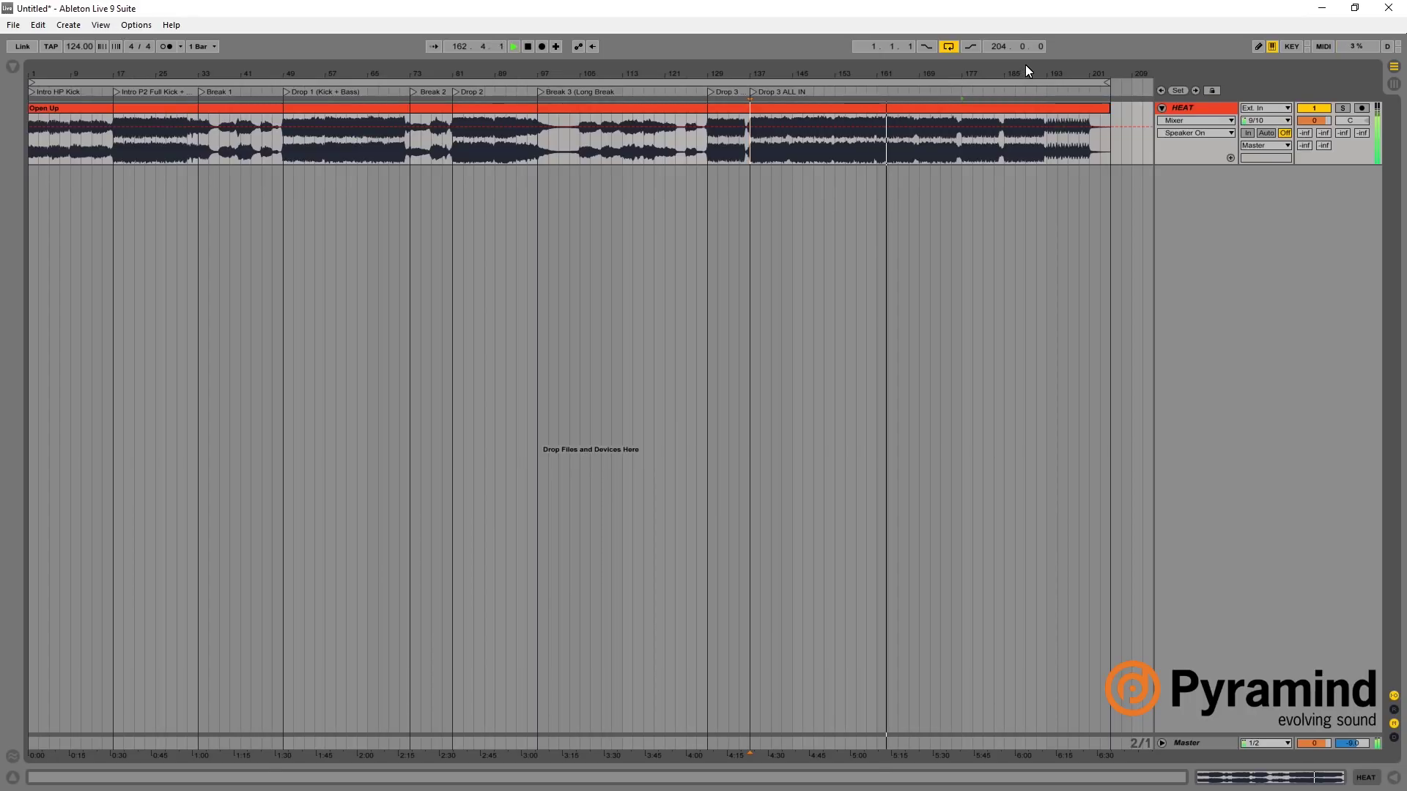
{"action": "right_click", "coordinate": [961, 91]}
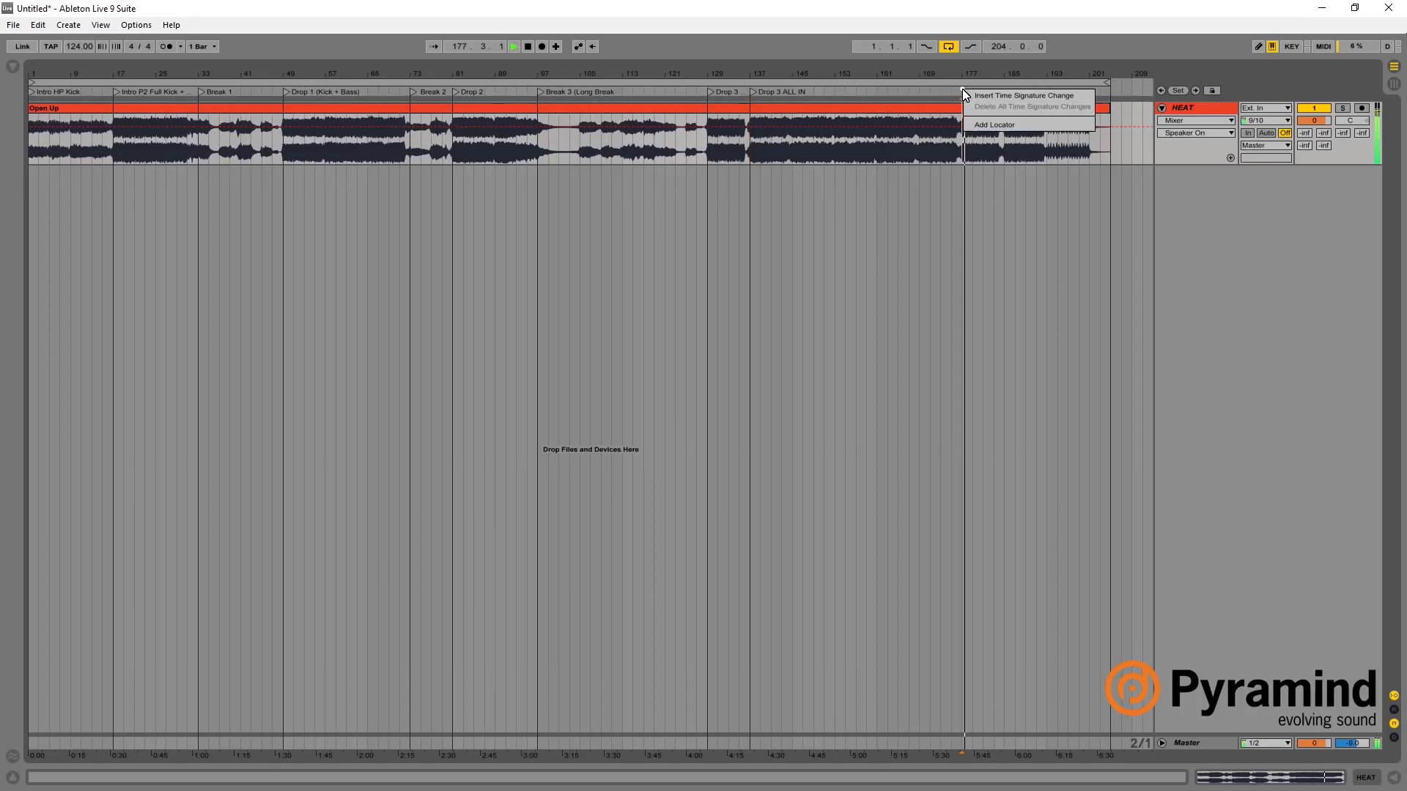
Add locators 'Outro' at bar 177 and 'Outro P2' at bar 193.
{"action": "left_click", "coordinate": [978, 123]}
{"action": "type", "text": "Outro"}
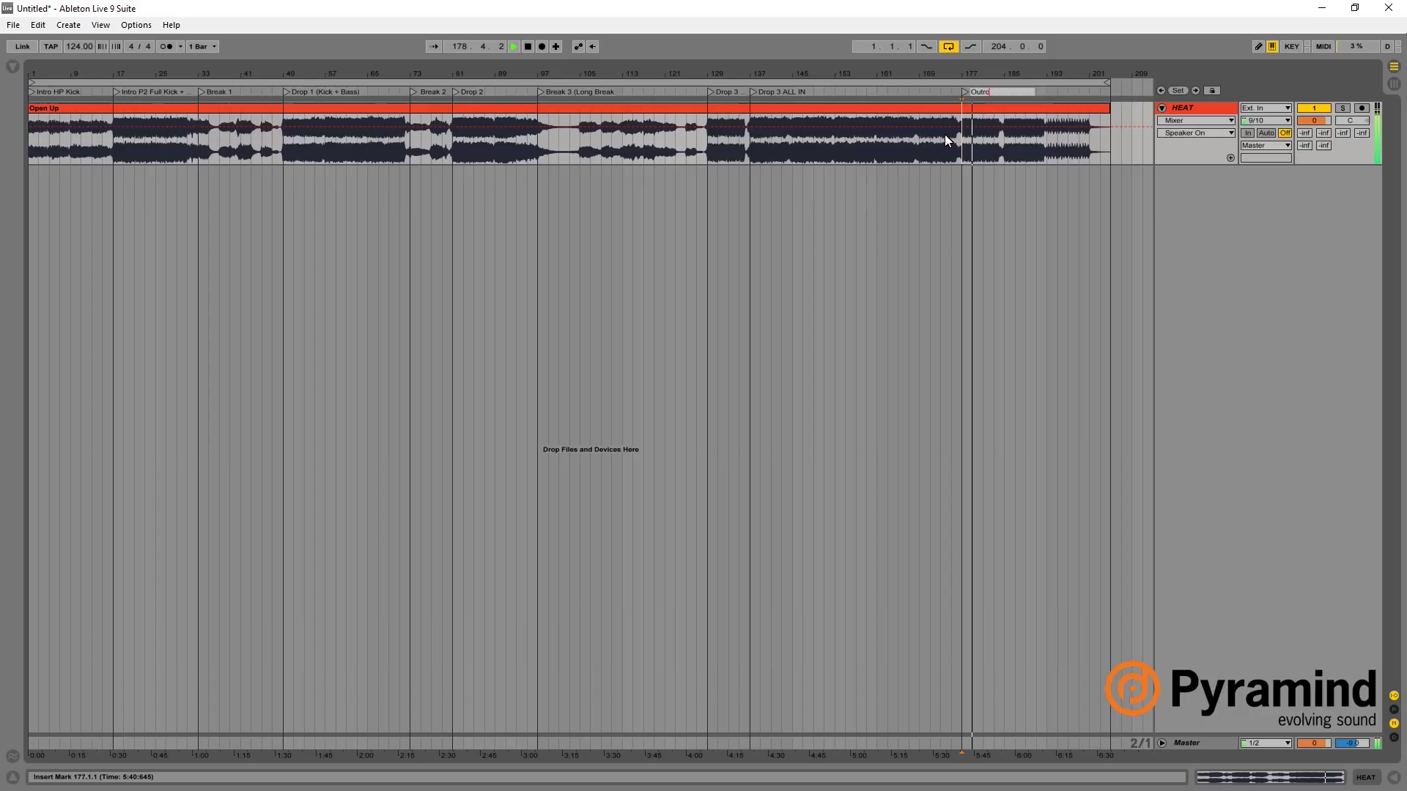
{"action": "key", "text": "Return"}
{"action": "right_click", "coordinate": [1048, 90]}
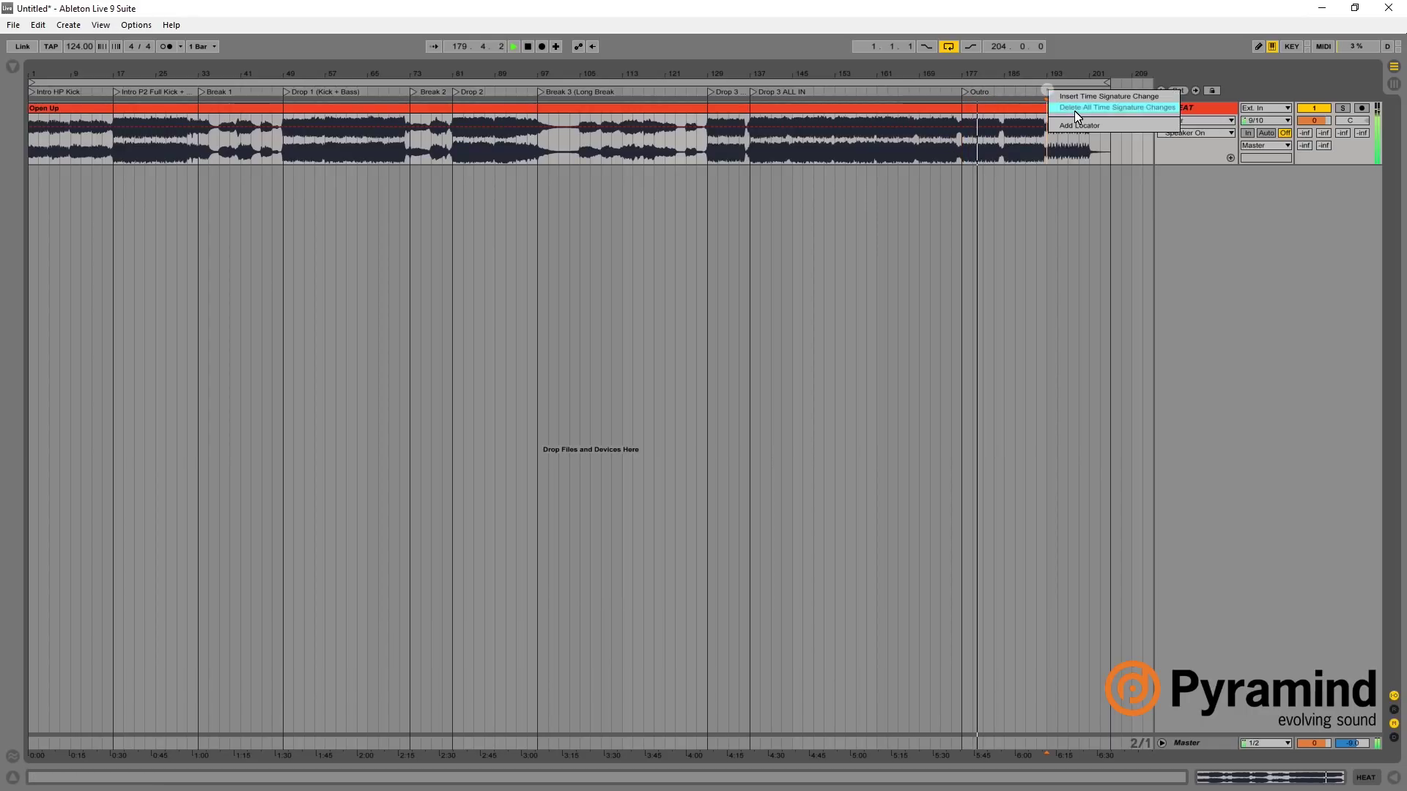
{"action": "left_click", "coordinate": [1064, 123]}
{"action": "type", "text": "Outr"}
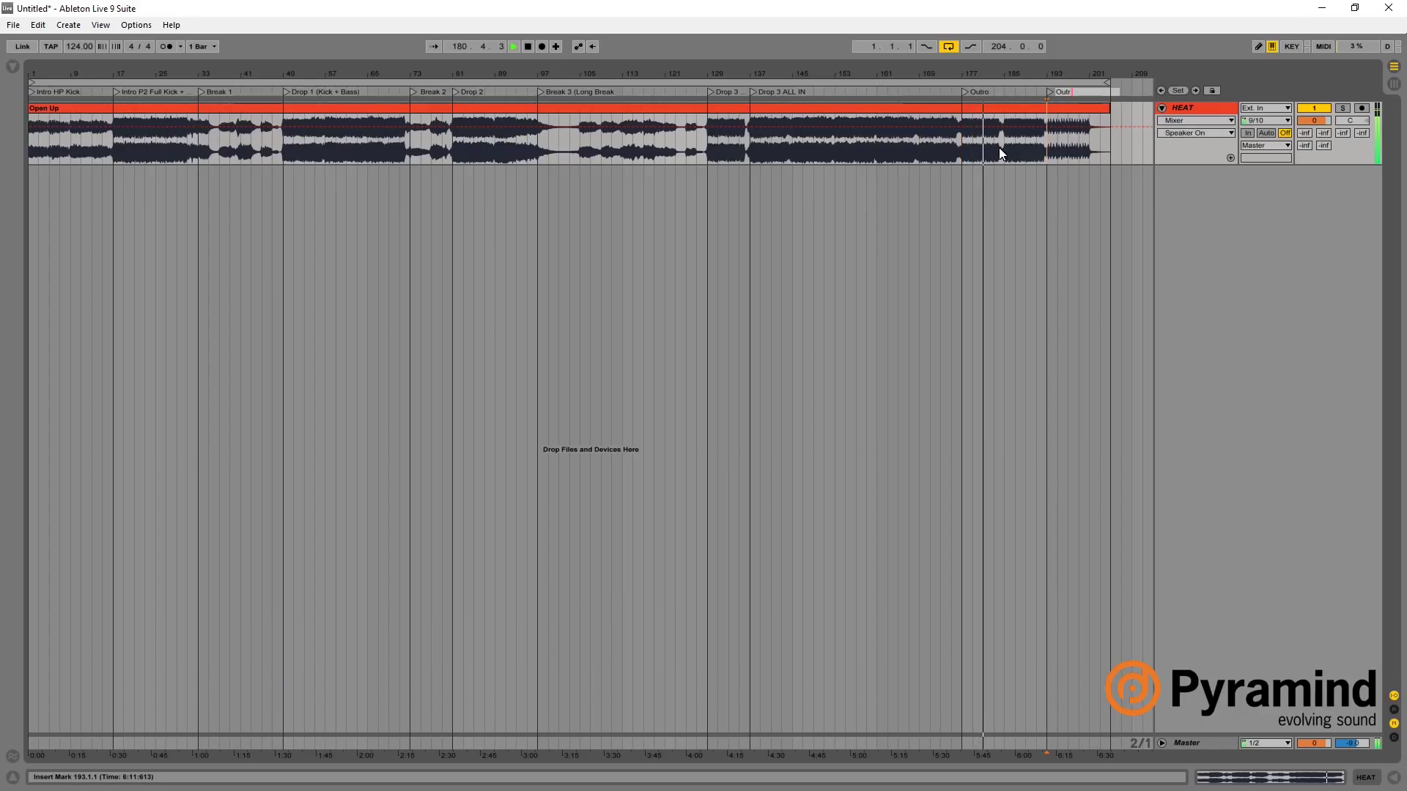
{"action": "type", "text": "o P2"}
{"action": "key", "text": "Return"}
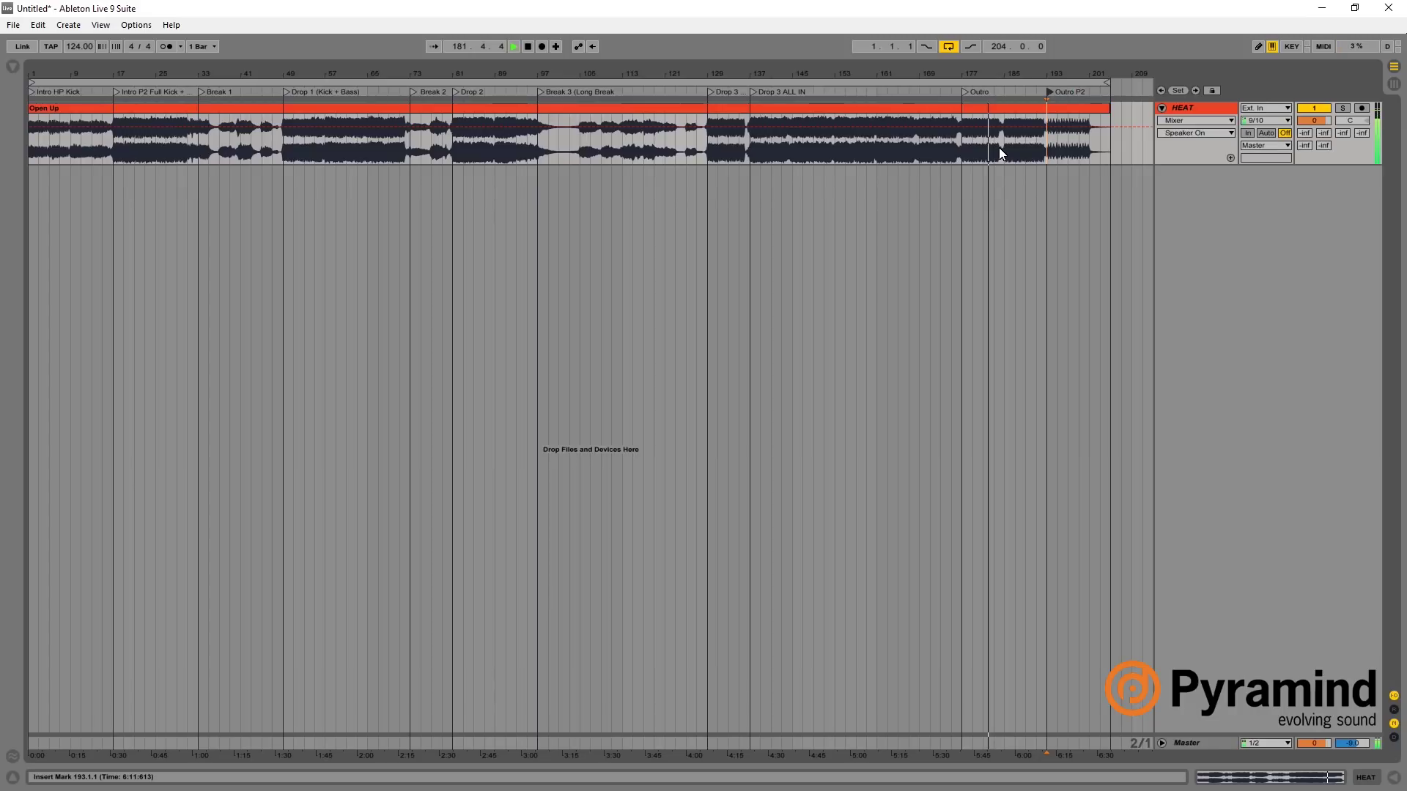
Rename the bar 193 locator to 'Outro P2 HP Kick'.
{"action": "left_click", "coordinate": [1047, 91]}
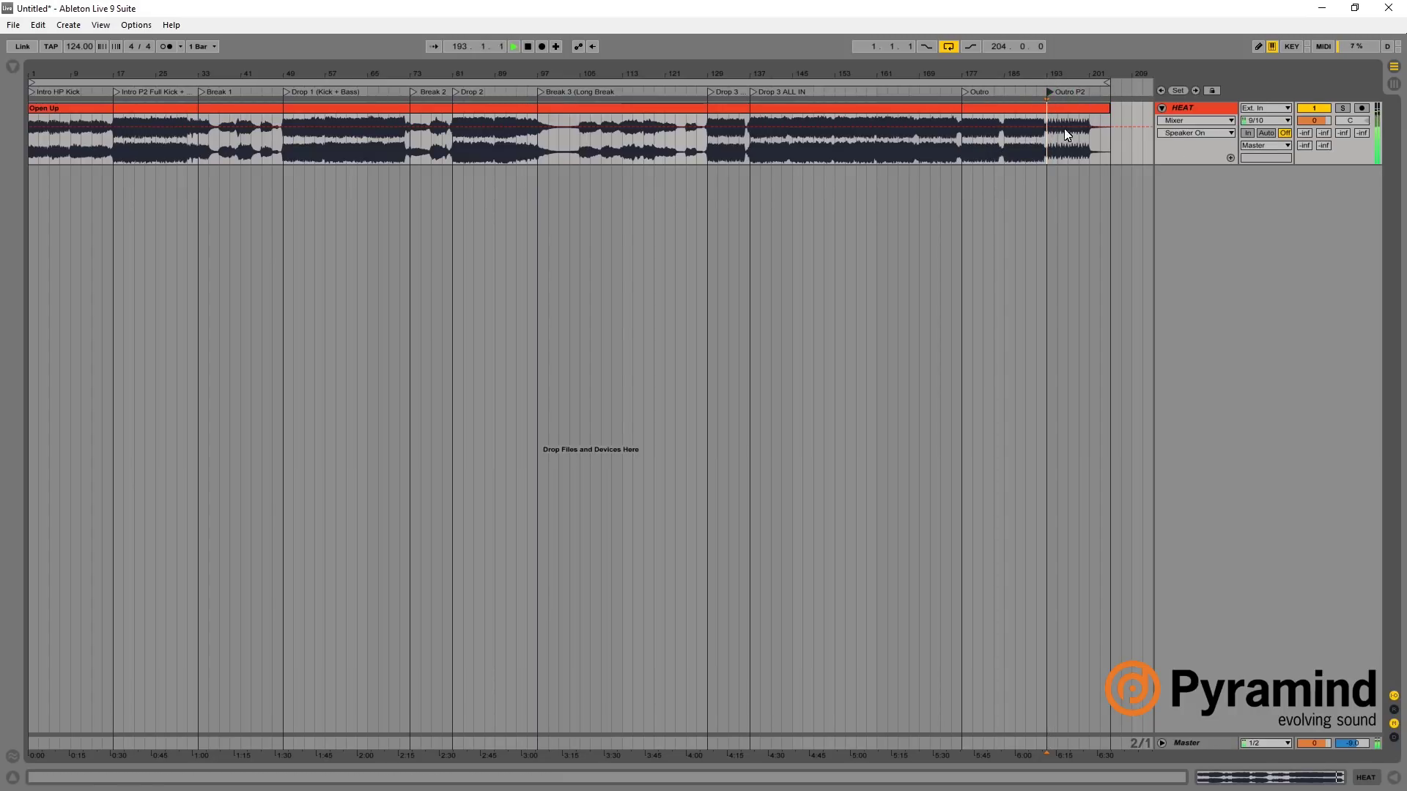
{"action": "key", "text": "space"}
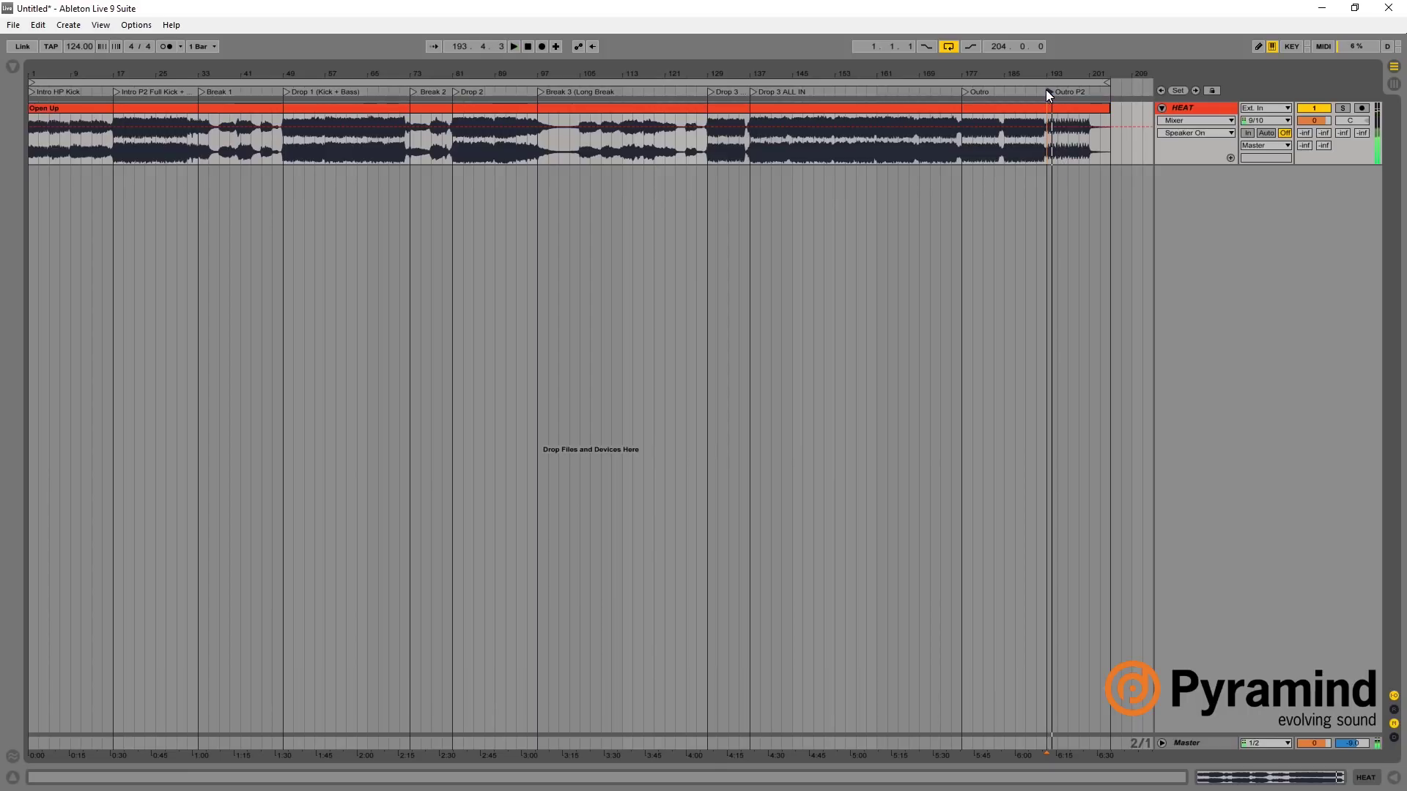
{"action": "right_click", "coordinate": [1048, 91]}
{"action": "left_click", "coordinate": [1083, 110]}
{"action": "left_click", "coordinate": [1092, 98]}
{"action": "type", "text": "HO K"}
{"action": "key", "text": "BackSpace"}
{"action": "key", "text": "BackSpace"}
{"action": "key", "text": "BackSpace"}
{"action": "type", "text": "P"}
{"action": "left_click", "coordinate": [850, 252]}
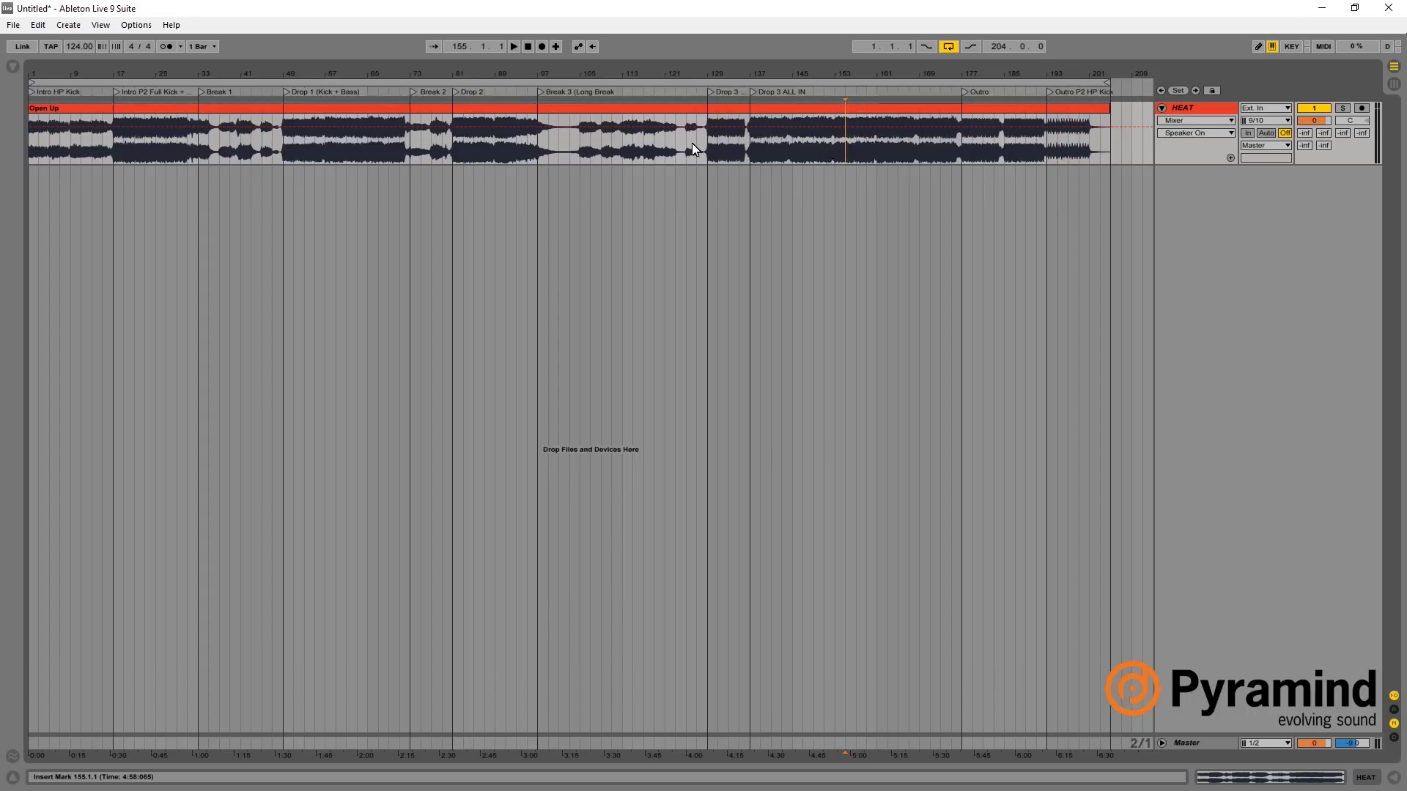
{"action": "left_click", "coordinate": [571, 76]}
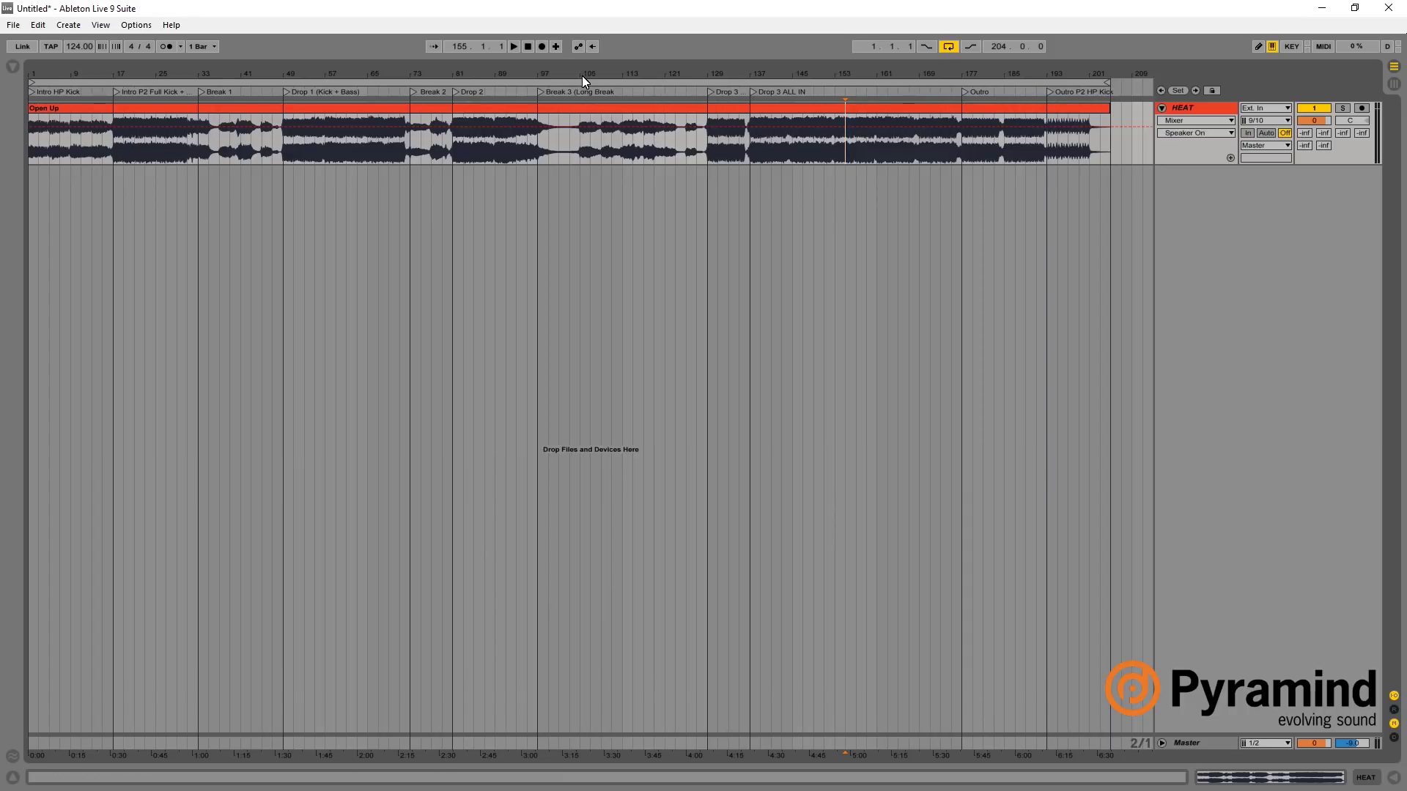